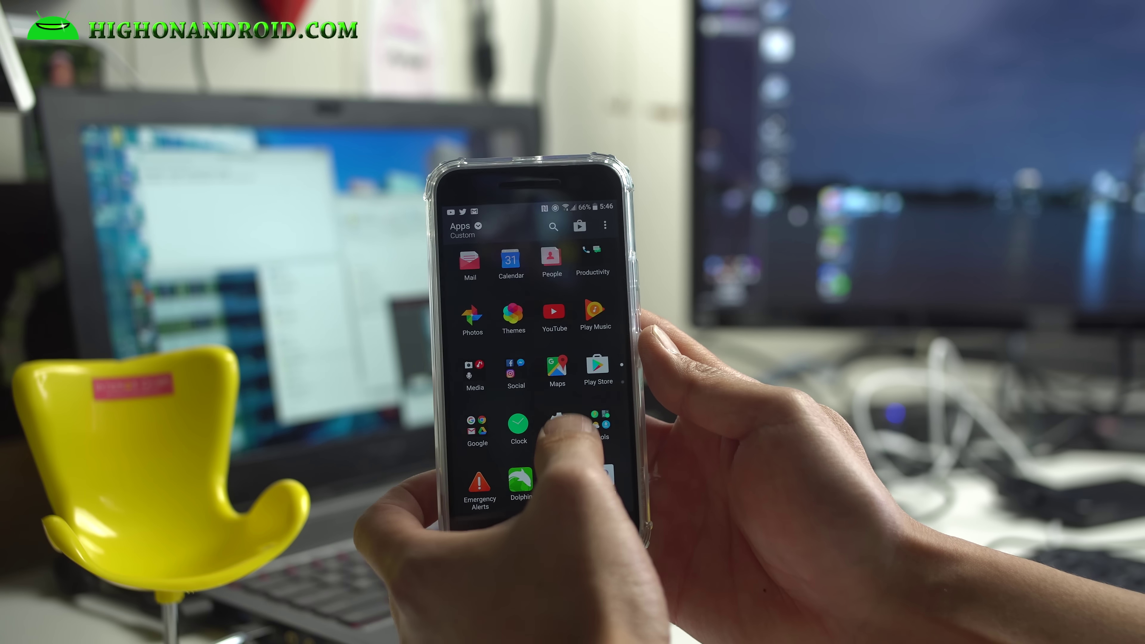
Confirm developer mode is on via About > Software information > Build number, then return to Settings
scroll(536, 369, down, 10)
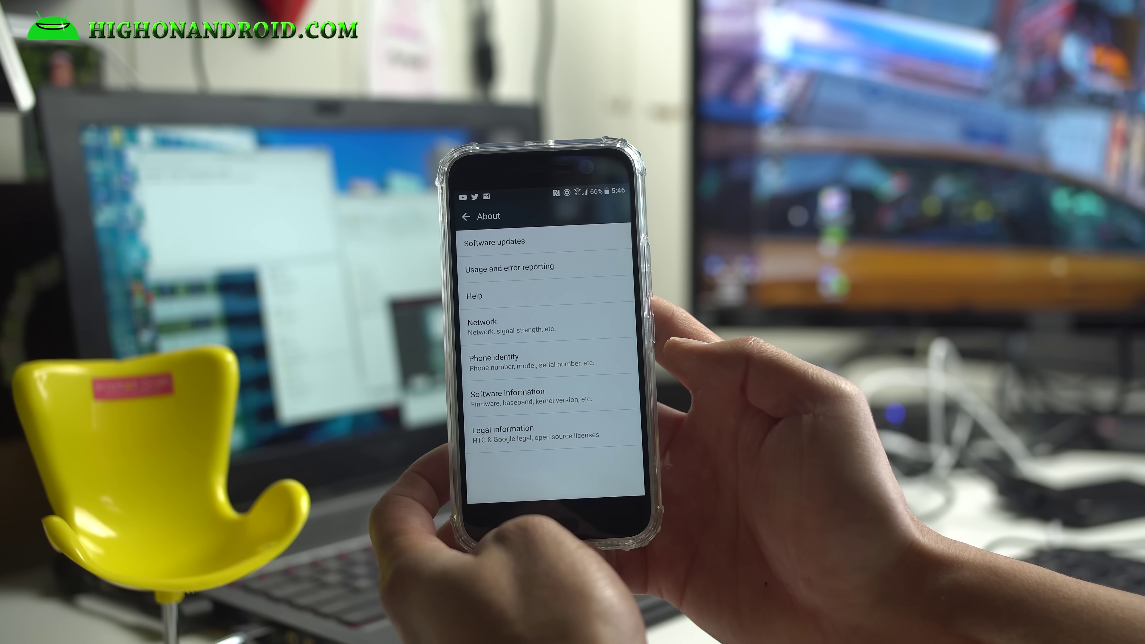
click(531, 396)
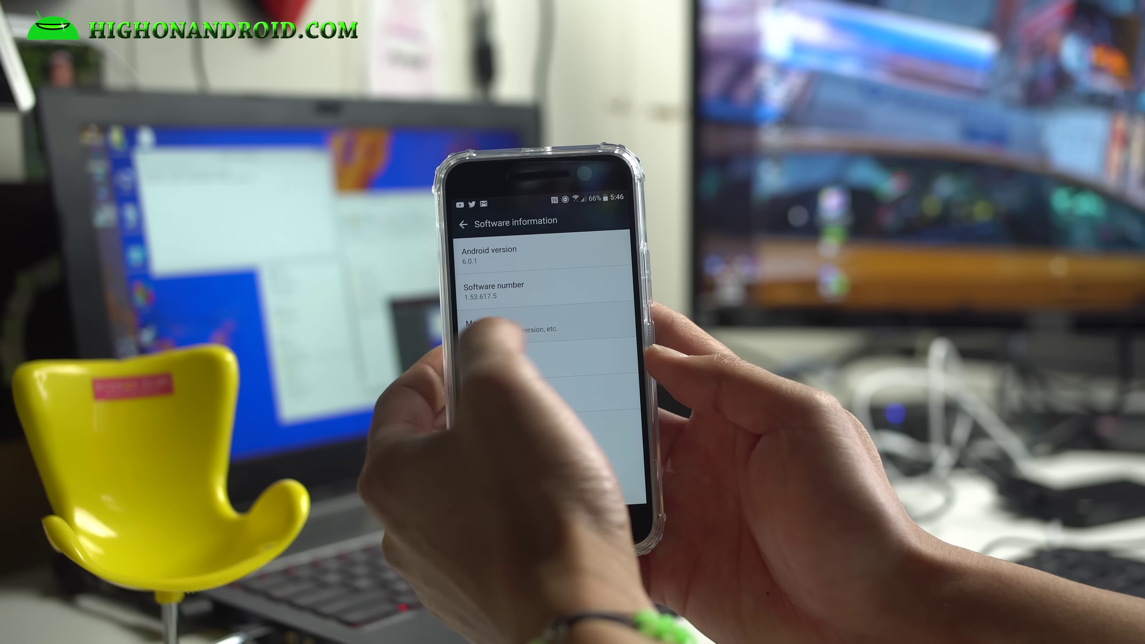
click(493, 323)
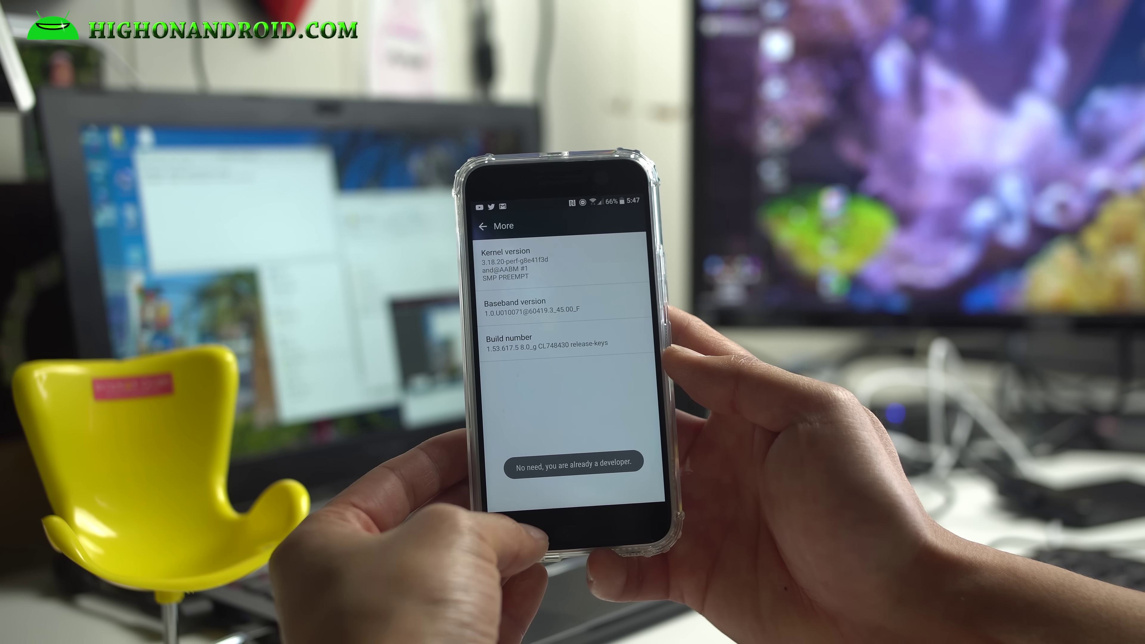
click(521, 535)
click(521, 536)
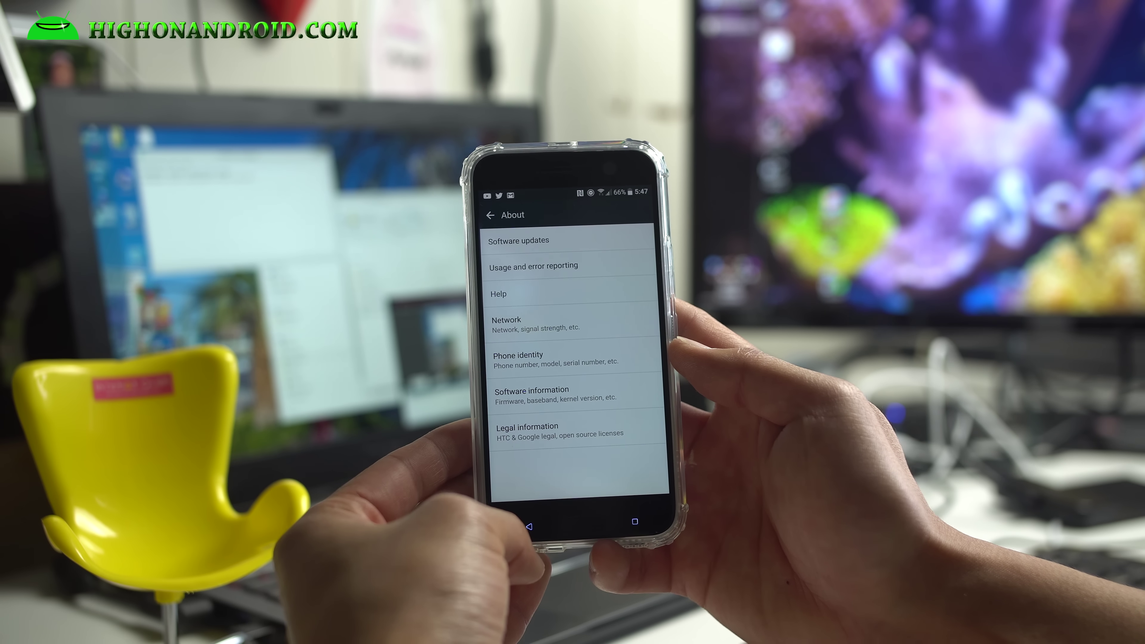
click(528, 526)
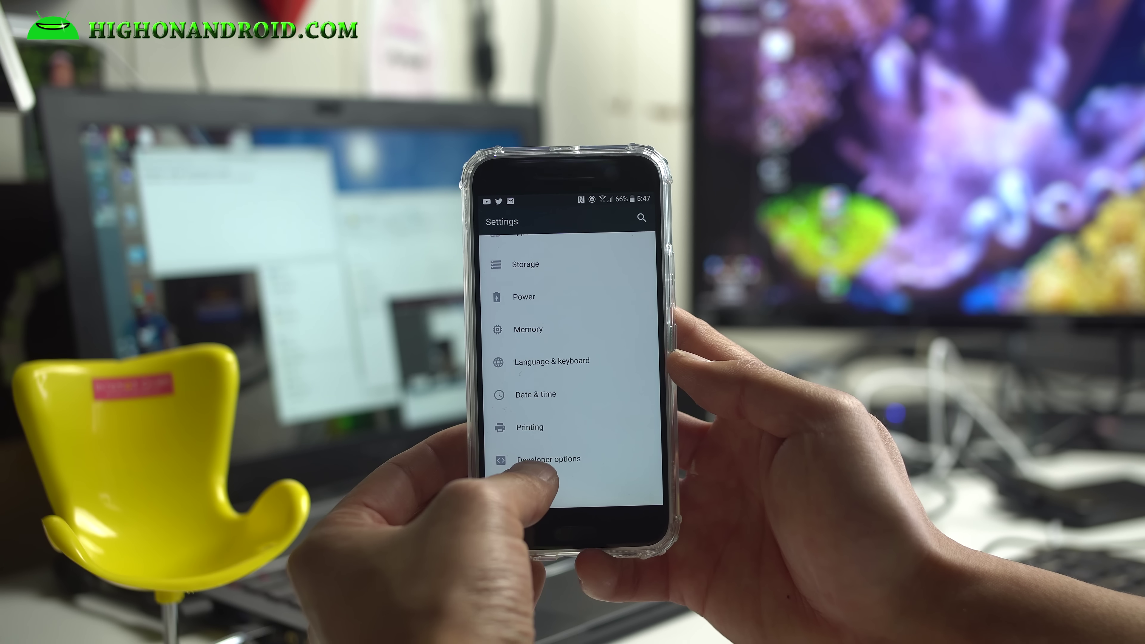
Open Developer options, accept its warning, and bring up the phone's power-off menu
click(547, 459)
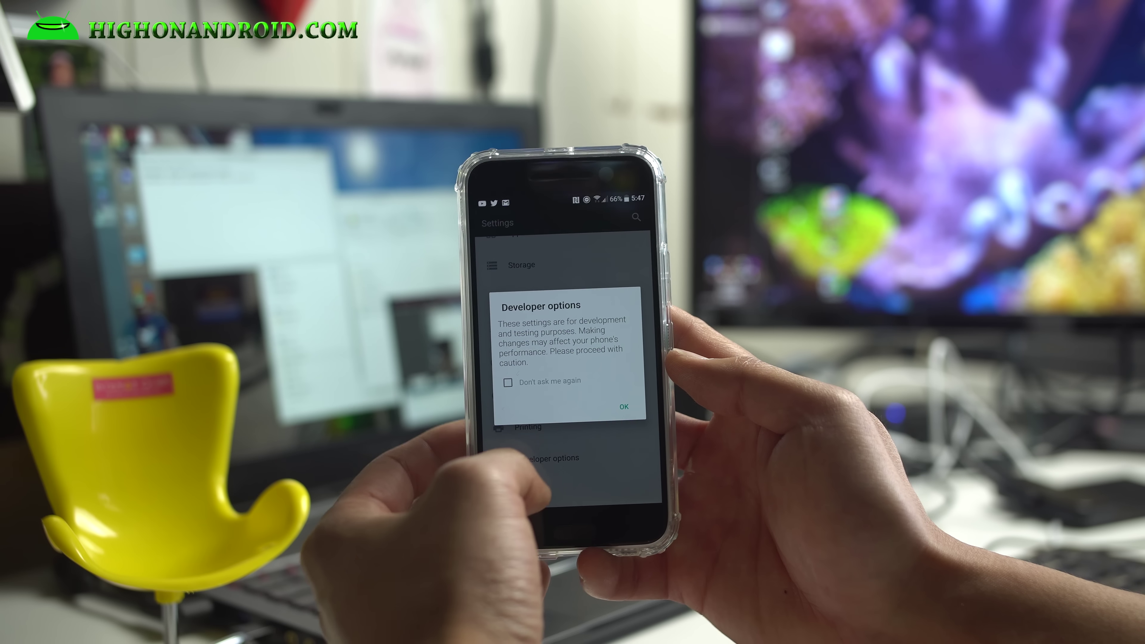
click(617, 421)
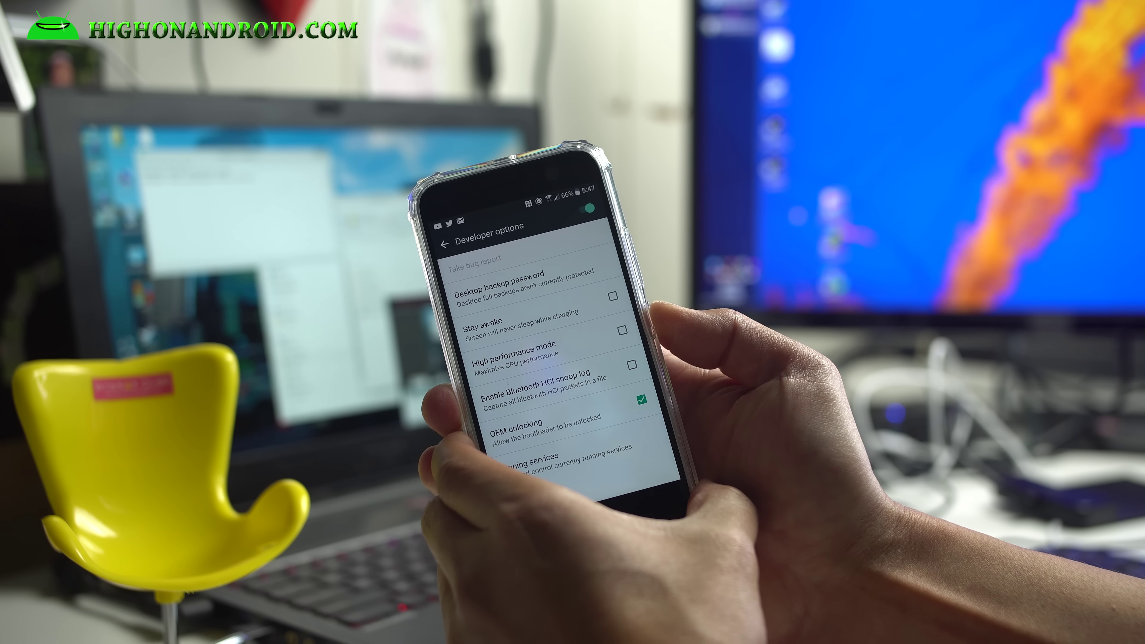
key(XF86PowerOff)
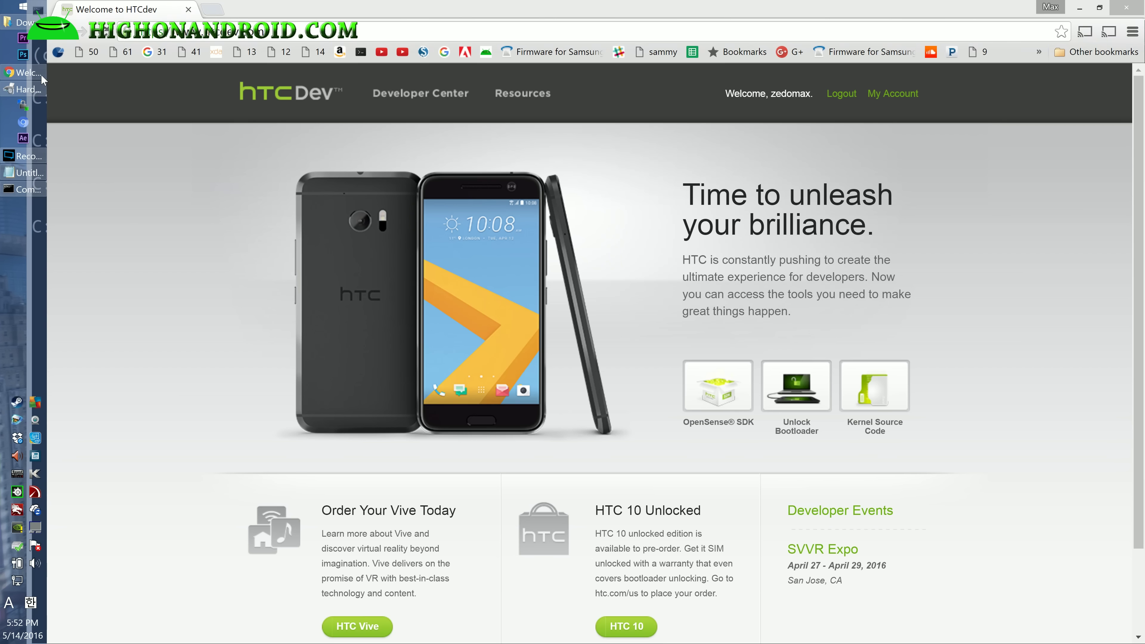
Review the Downloads files: SuperSU zip, TWRP image, fastboot folder and HTCDriver_4.10.0.001.msi
click(20, 22)
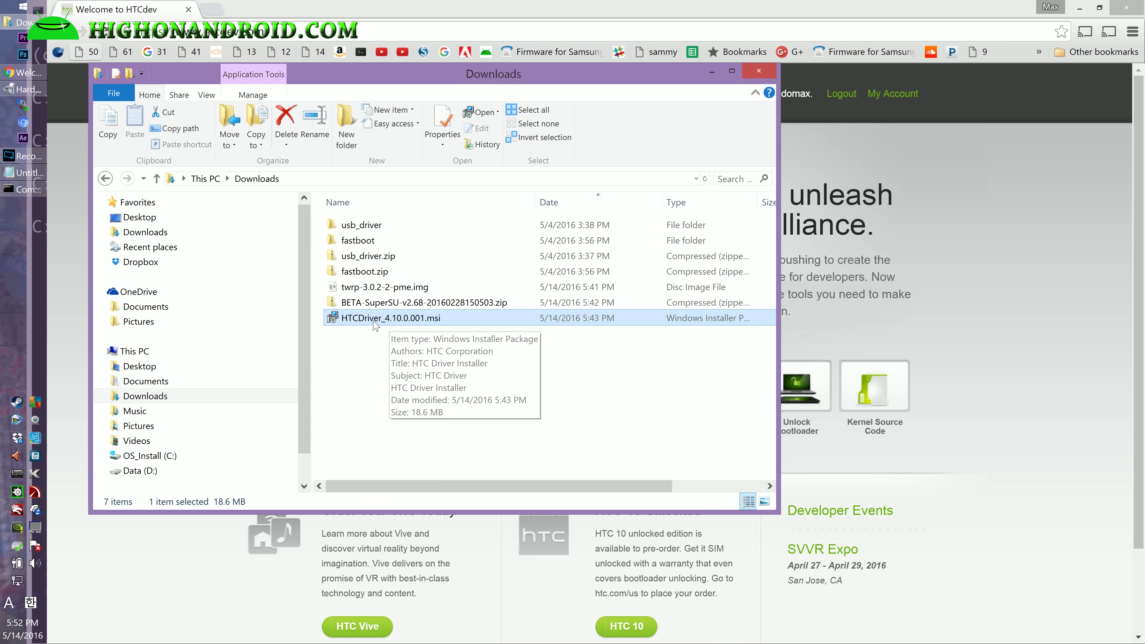
click(379, 311)
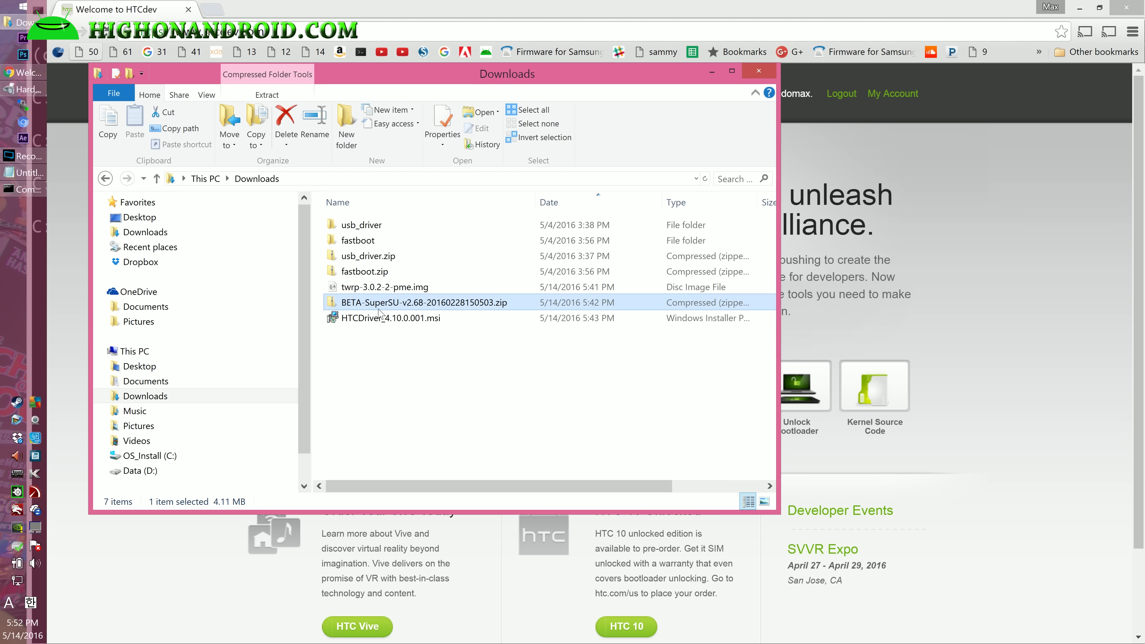
click(382, 288)
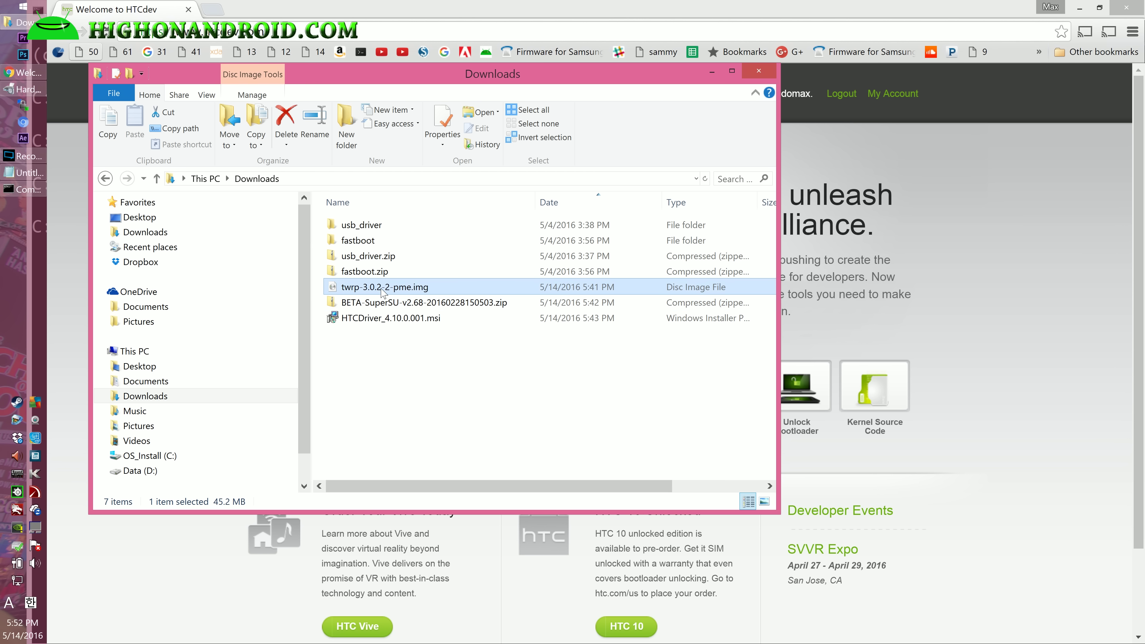
click(375, 275)
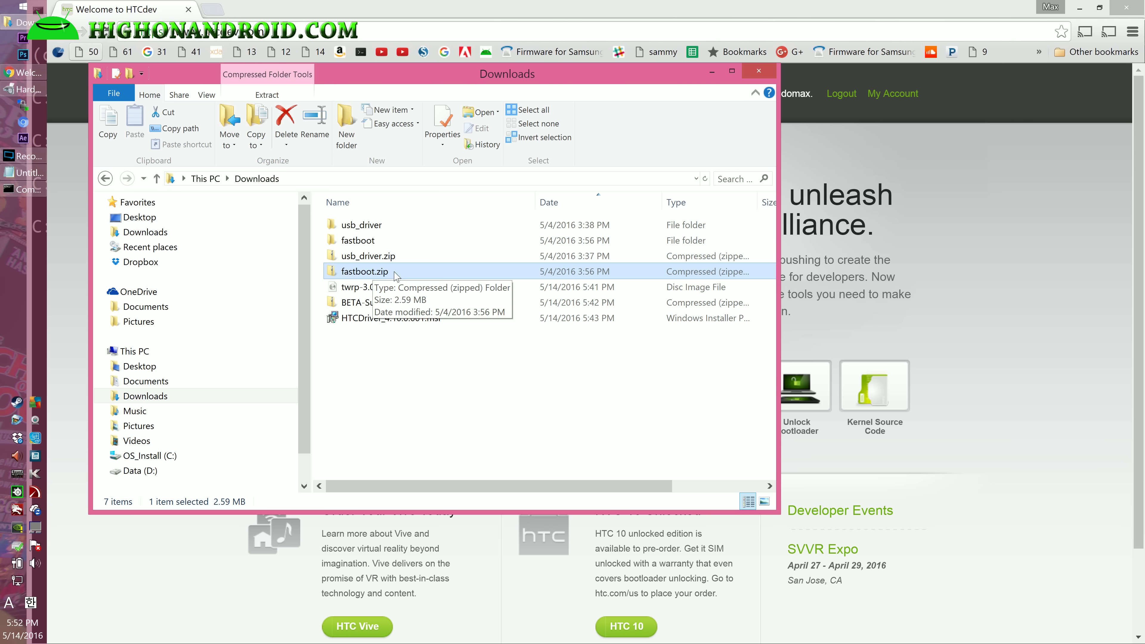
double_click(392, 242)
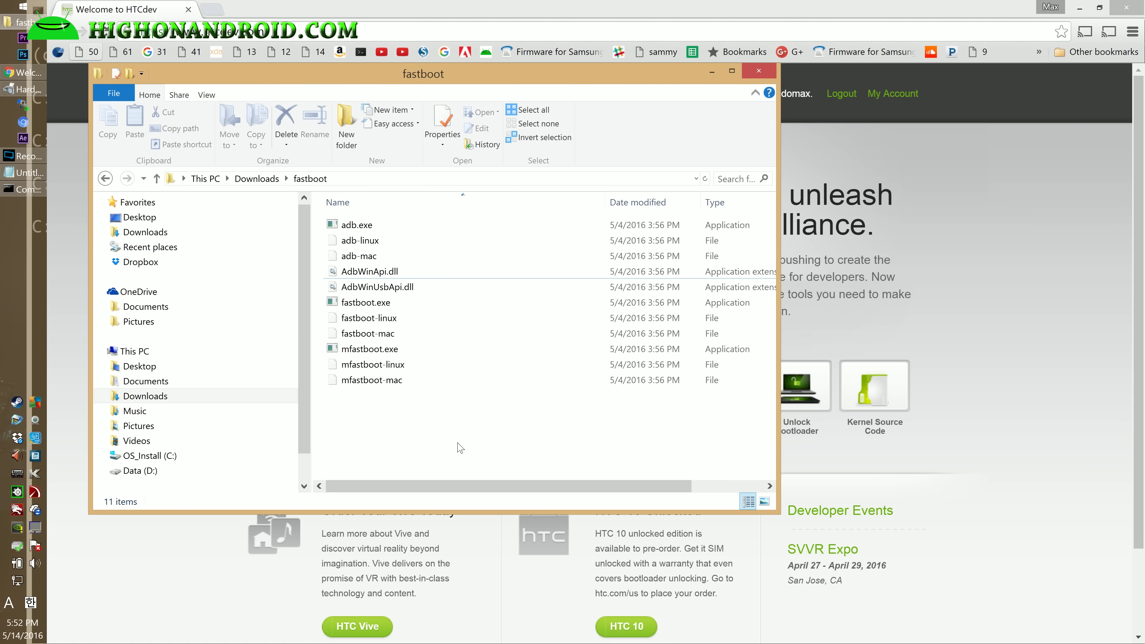
click(259, 181)
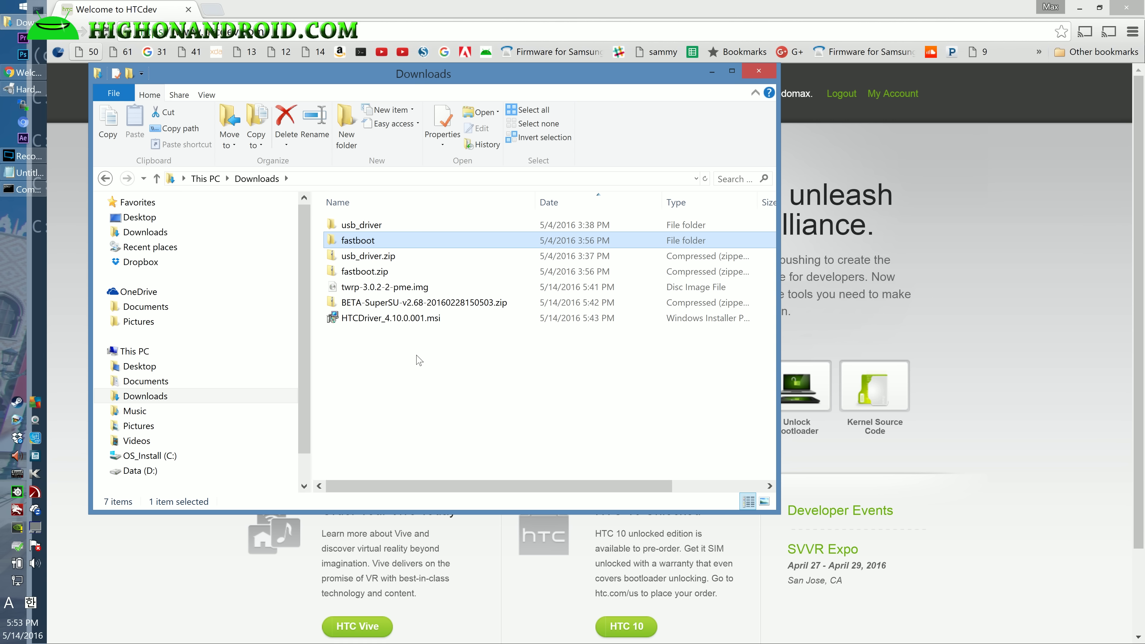
click(372, 321)
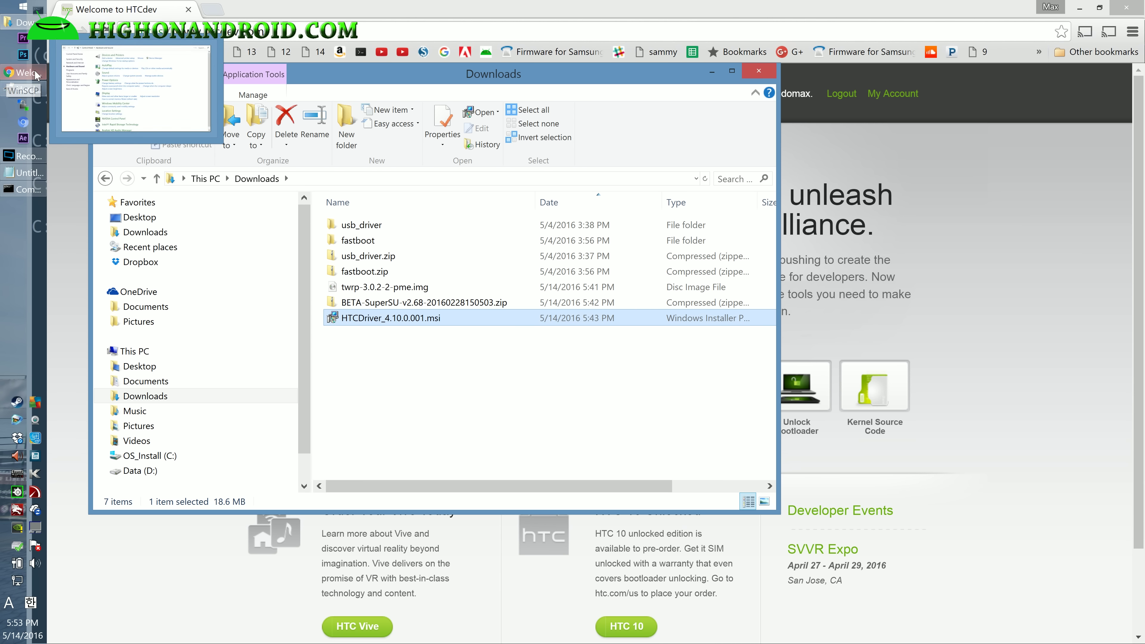
Open Device Manager from Control Panel's Hardware and Sound settings
click(24, 109)
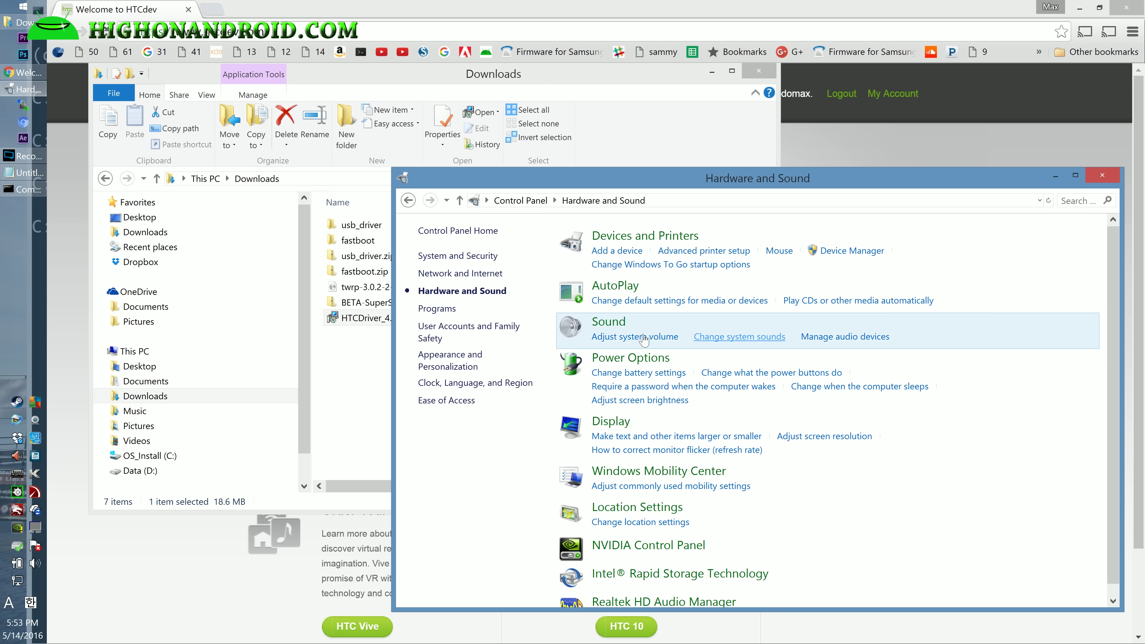
click(1102, 176)
click(23, 92)
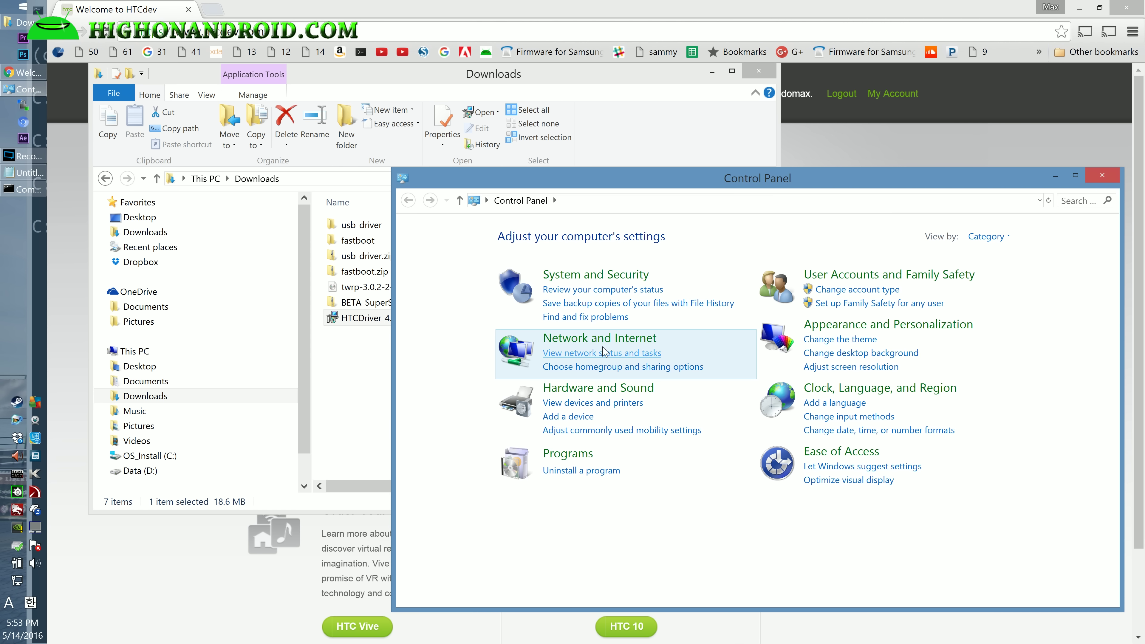
click(598, 388)
click(835, 255)
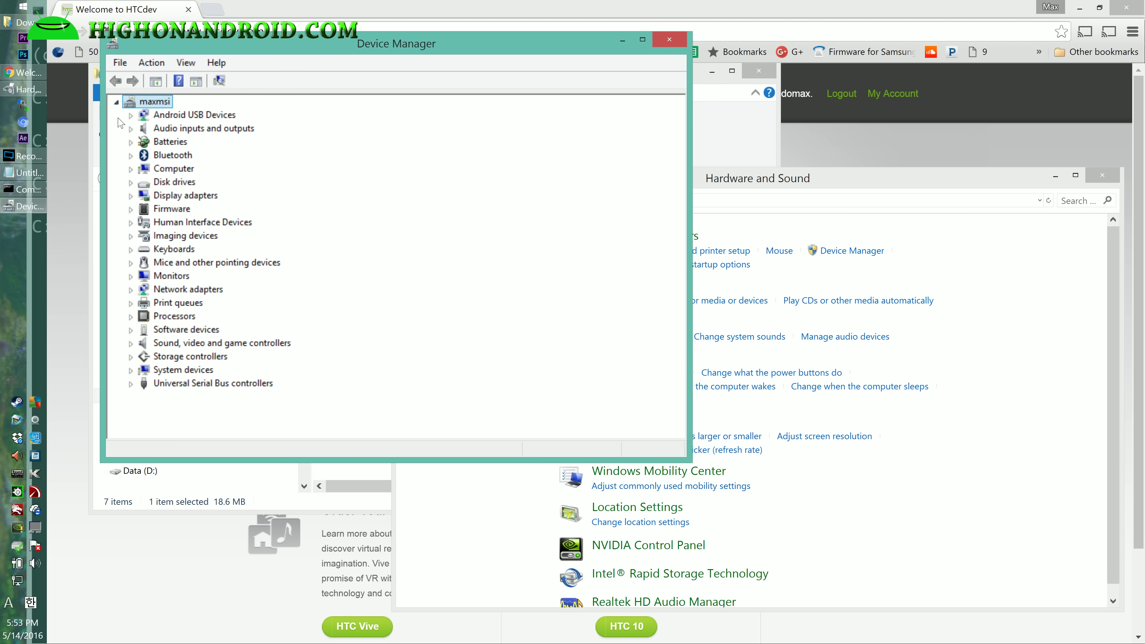
Verify the phone appears as My HTC under Android USB Devices, then close Device Manager
click(130, 116)
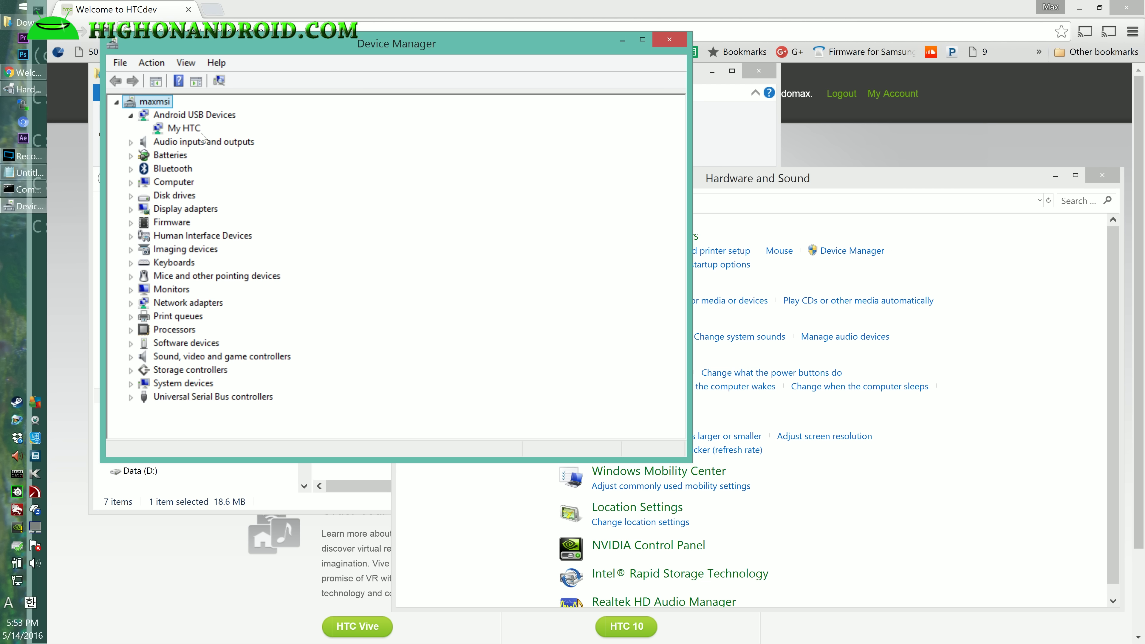
click(183, 129)
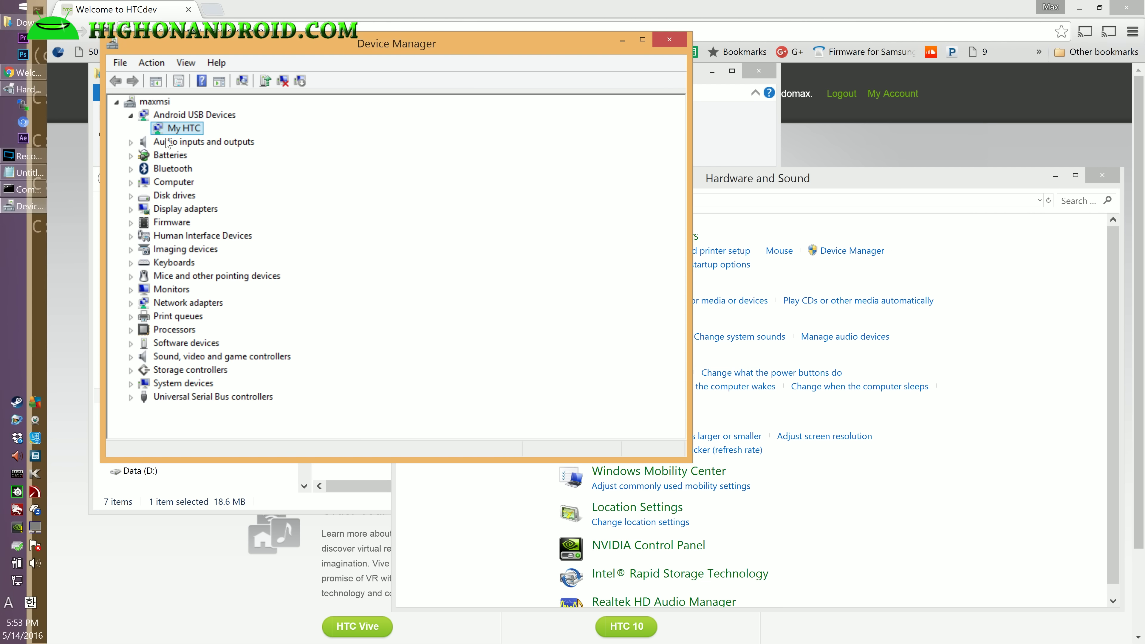
click(669, 39)
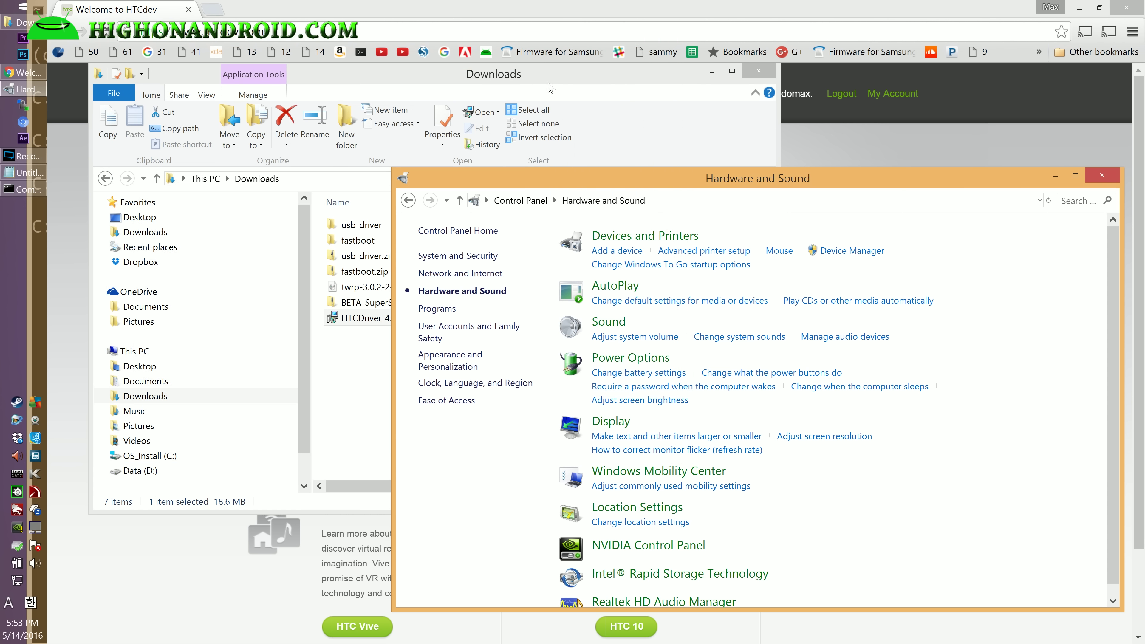
click(40, 172)
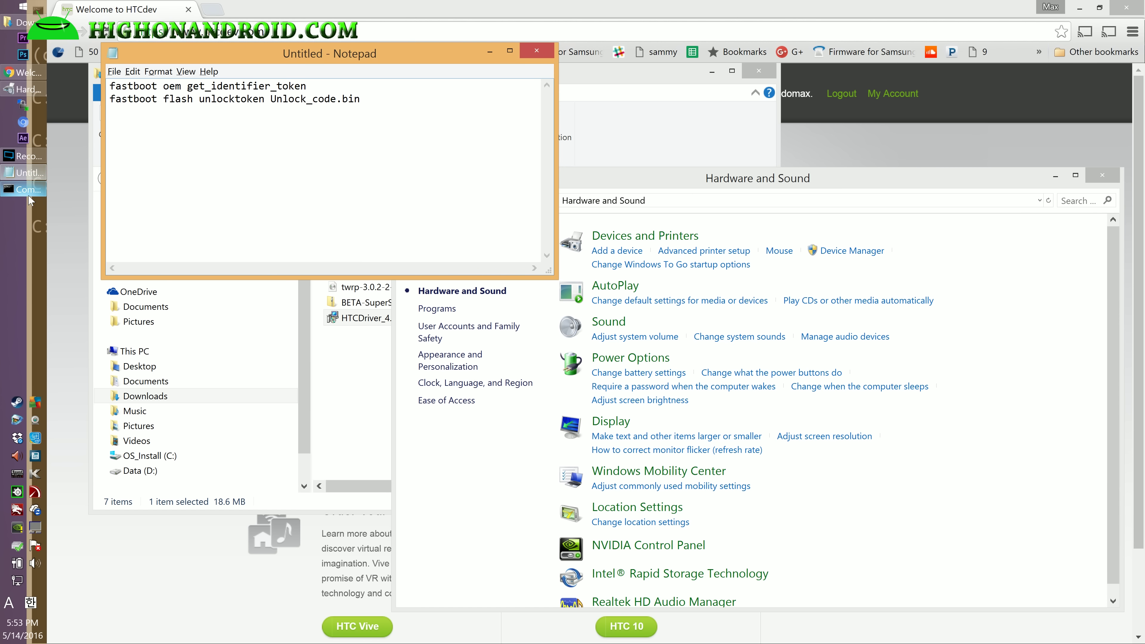
Launch a fresh Command Prompt by searching 'cm' from the Start screen
click(28, 190)
click(1127, 10)
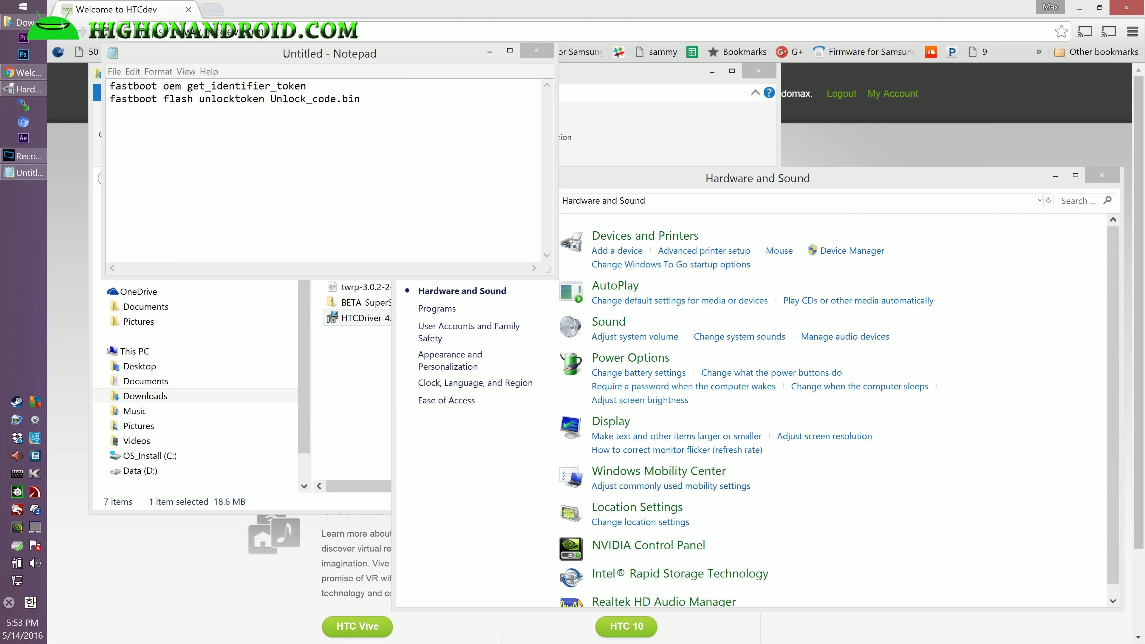
click(28, 8)
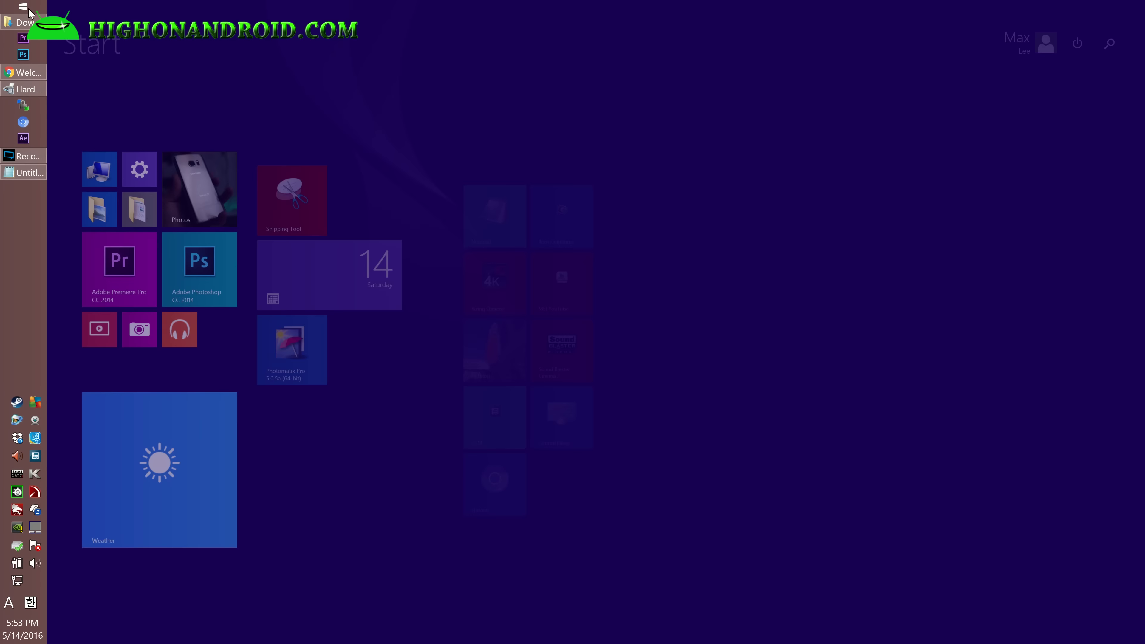
text(cm)
key(Return)
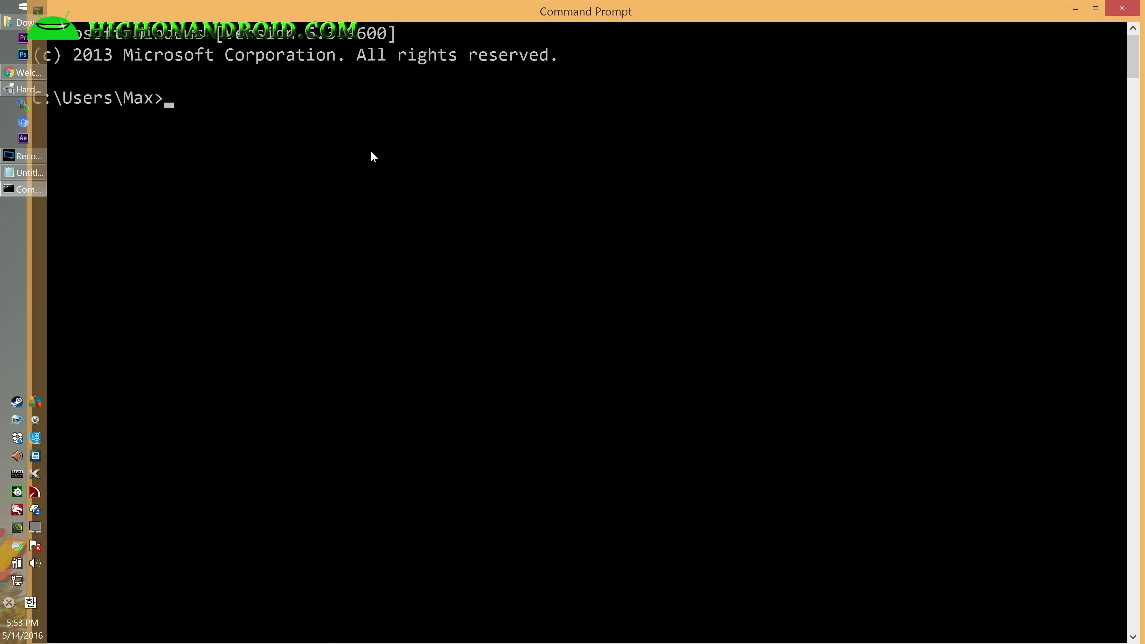
Change the prompt's directory to Downloads\fastboot
text(cd Downloads)
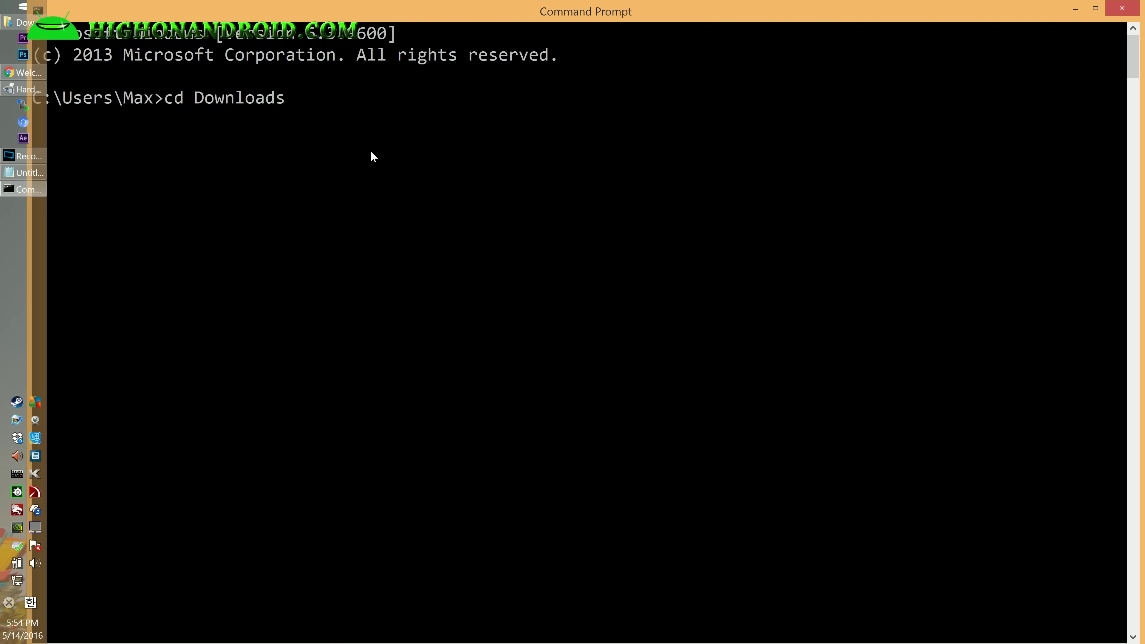
key(Return)
text(cd fastboot)
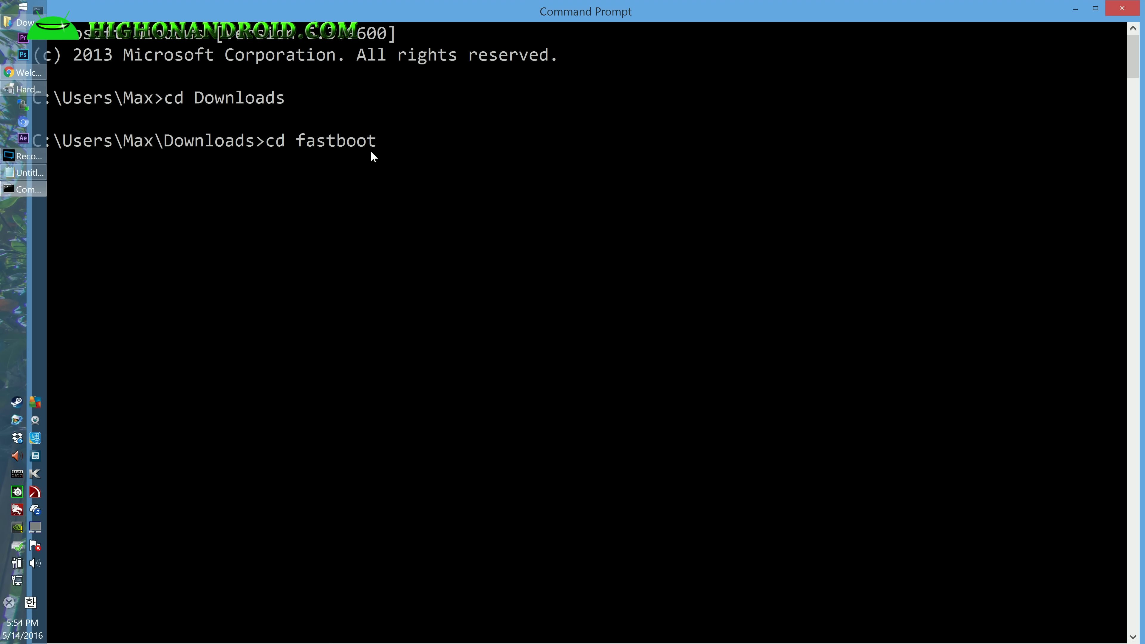
key(Return)
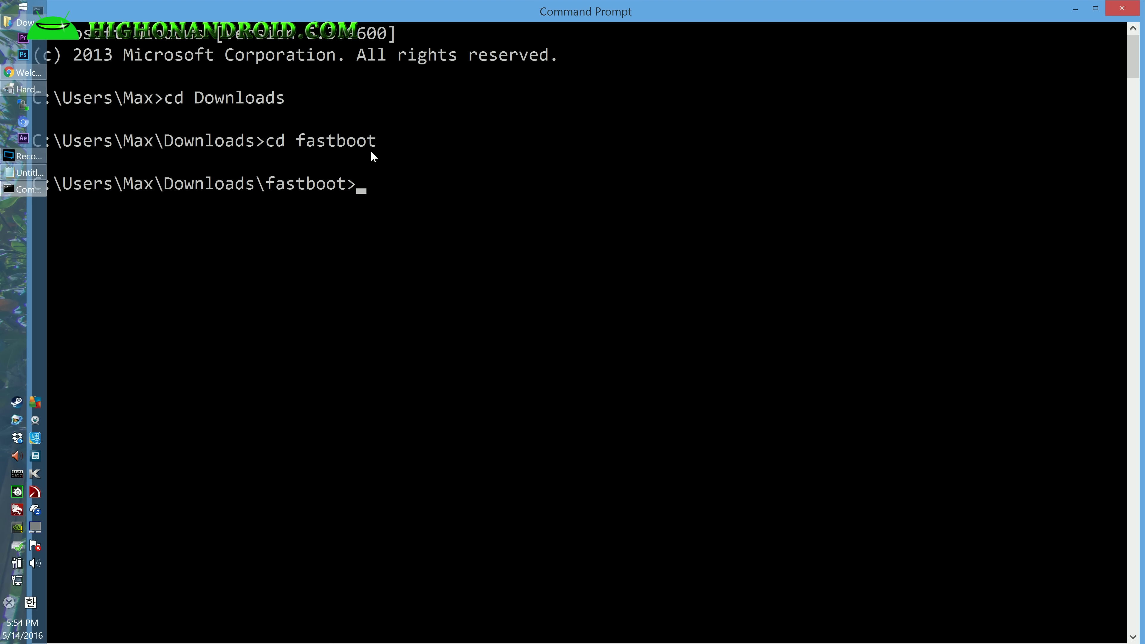
Copy 'fastboot oem get_identifier_token' from the notes and run it in Command Prompt
click(12, 176)
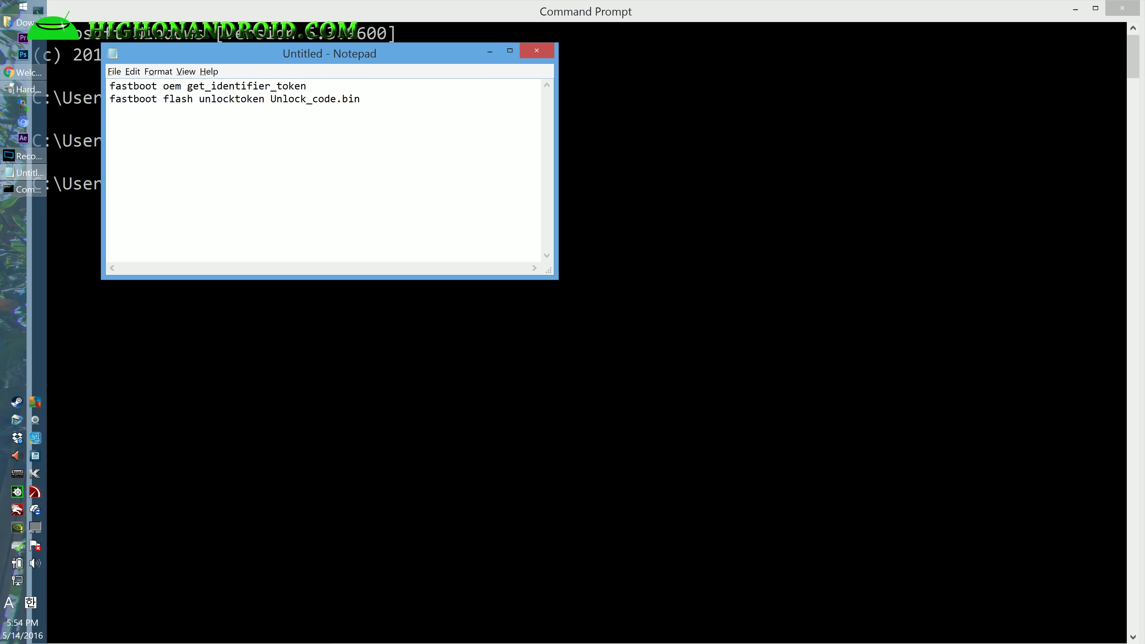
drag(213, 51, 246, 139)
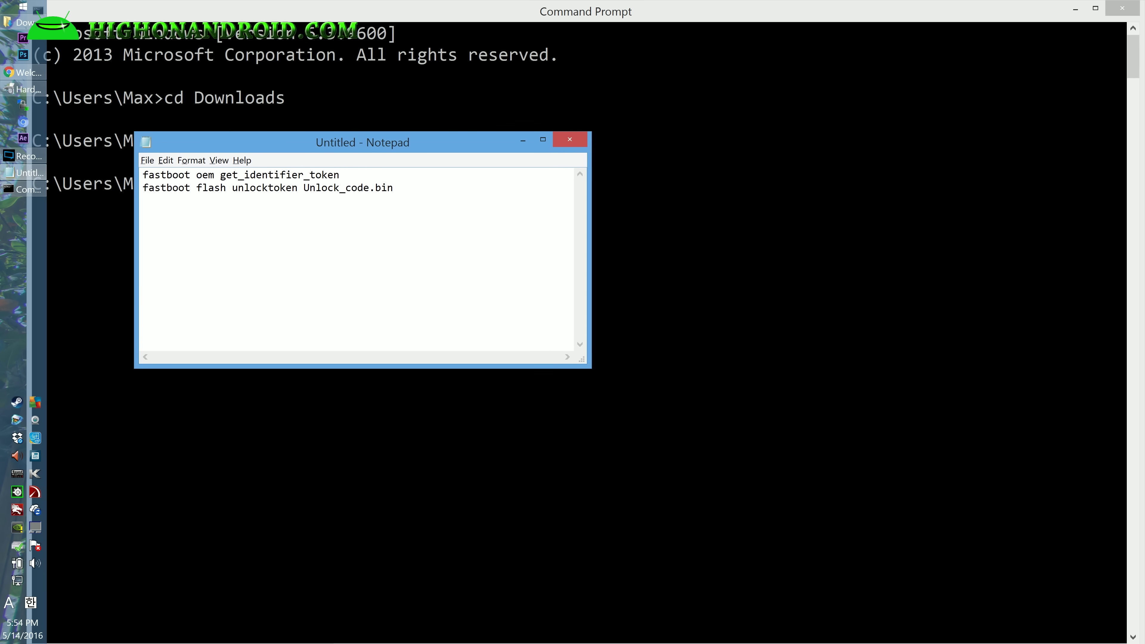
drag(340, 174, 155, 175)
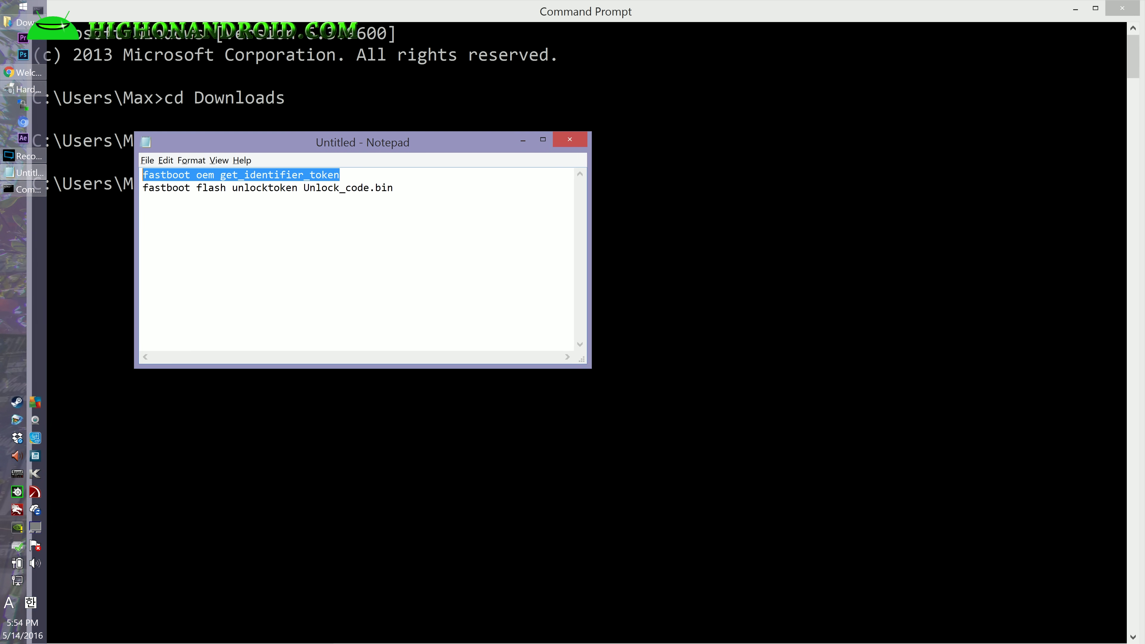
right_click(156, 175)
click(181, 207)
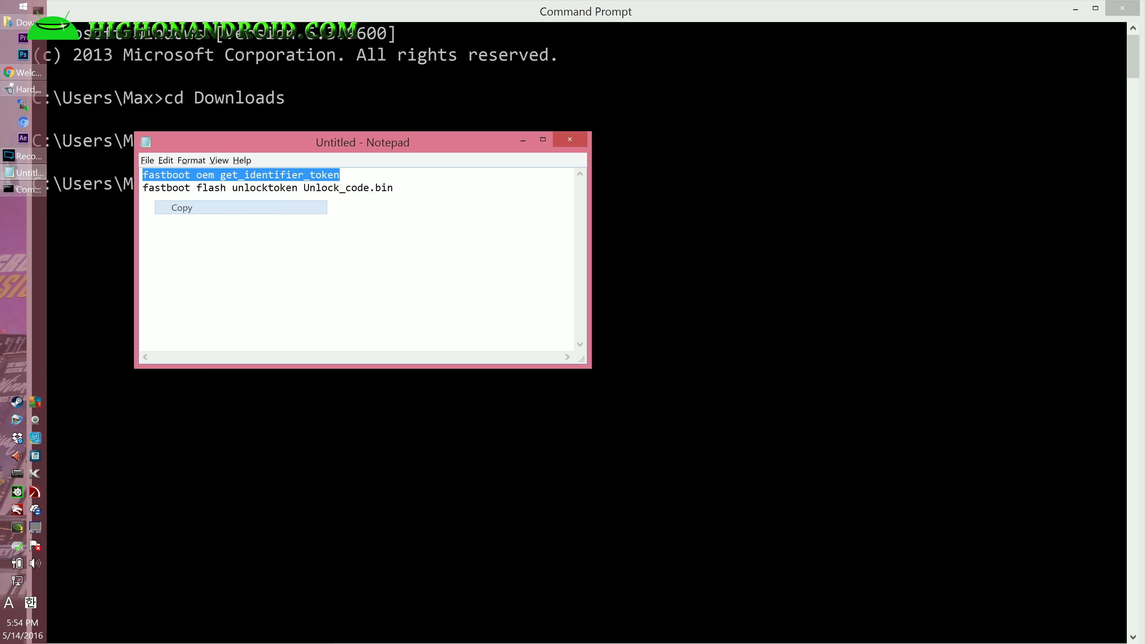
click(111, 247)
right_click(240, 236)
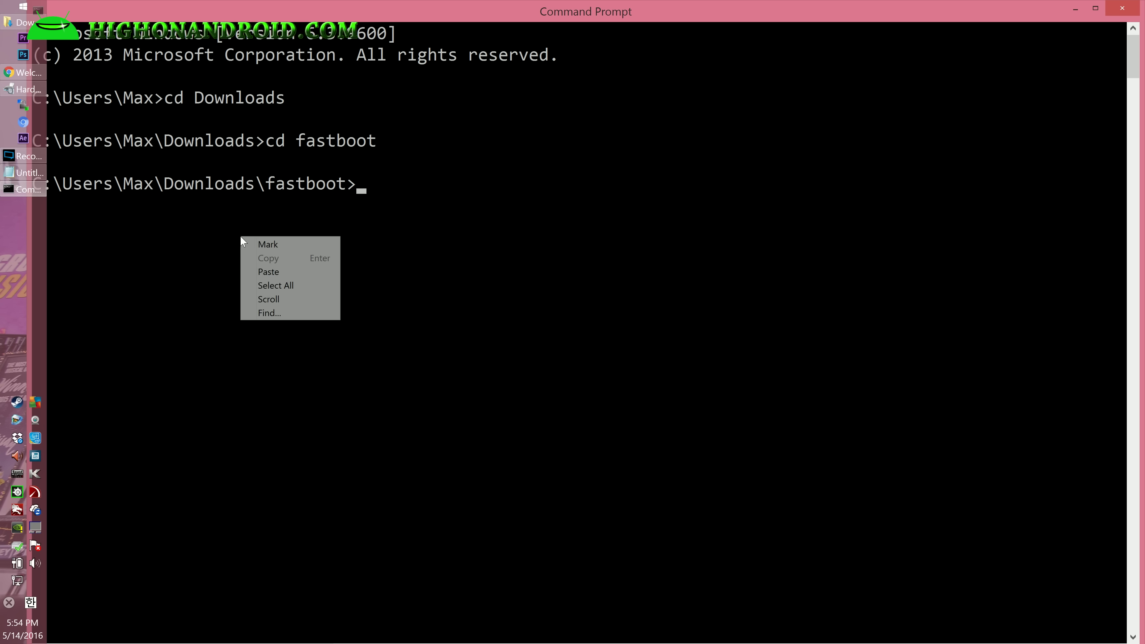
click(303, 274)
key(Return)
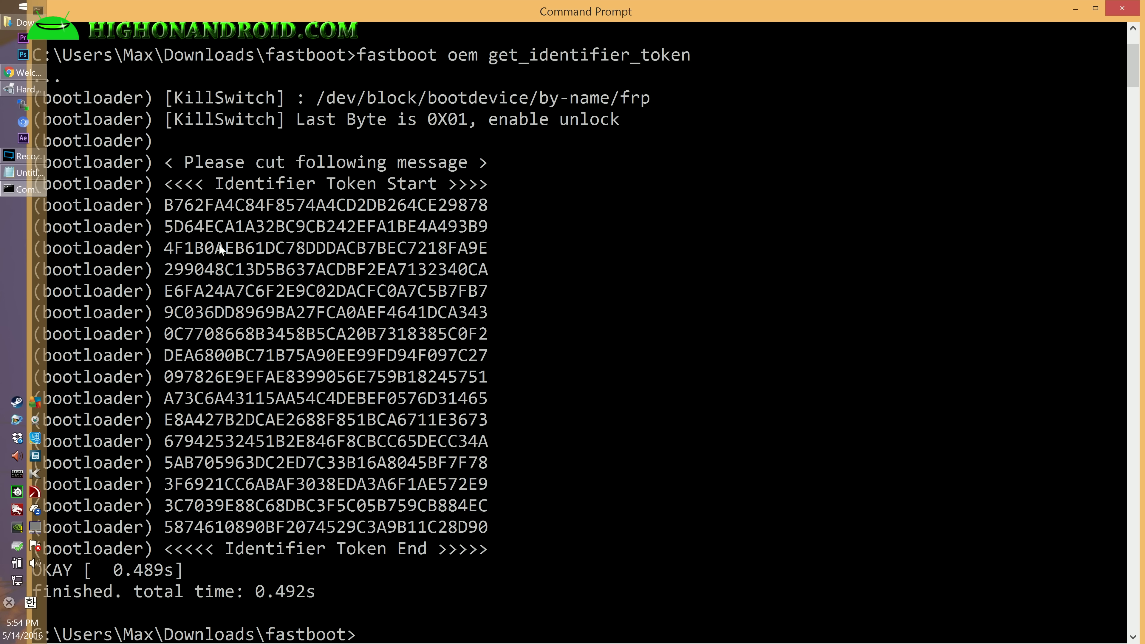
Mark and copy the printed identifier token lines, then paste them into Notepad
right_click(177, 210)
click(202, 215)
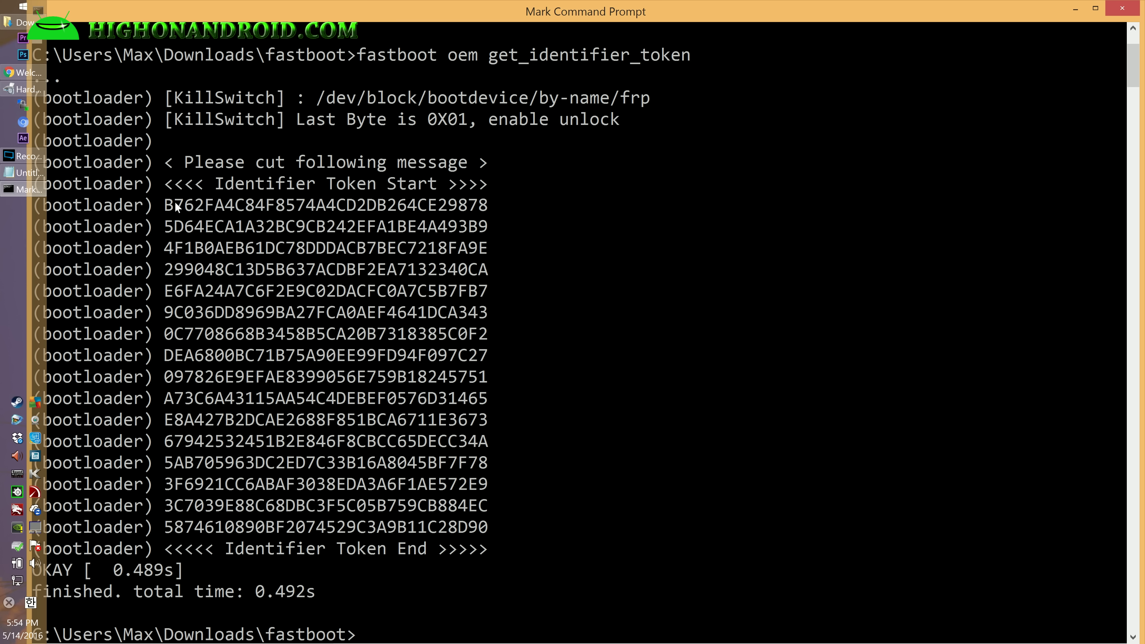
drag(167, 204, 483, 535)
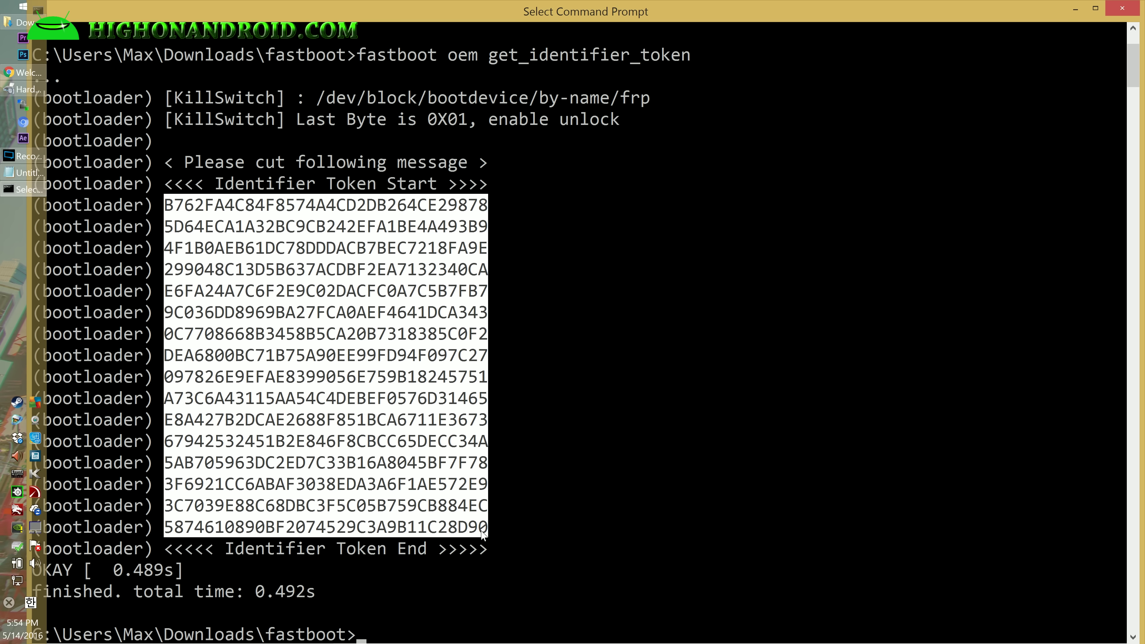
right_click(283, 256)
right_click(283, 256)
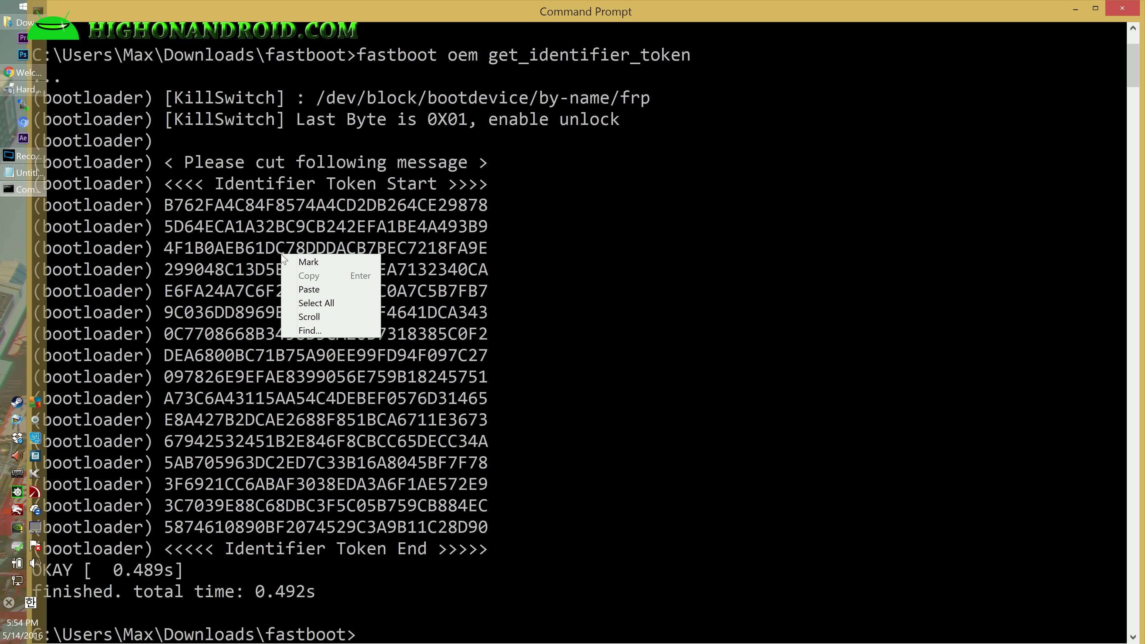
click(22, 173)
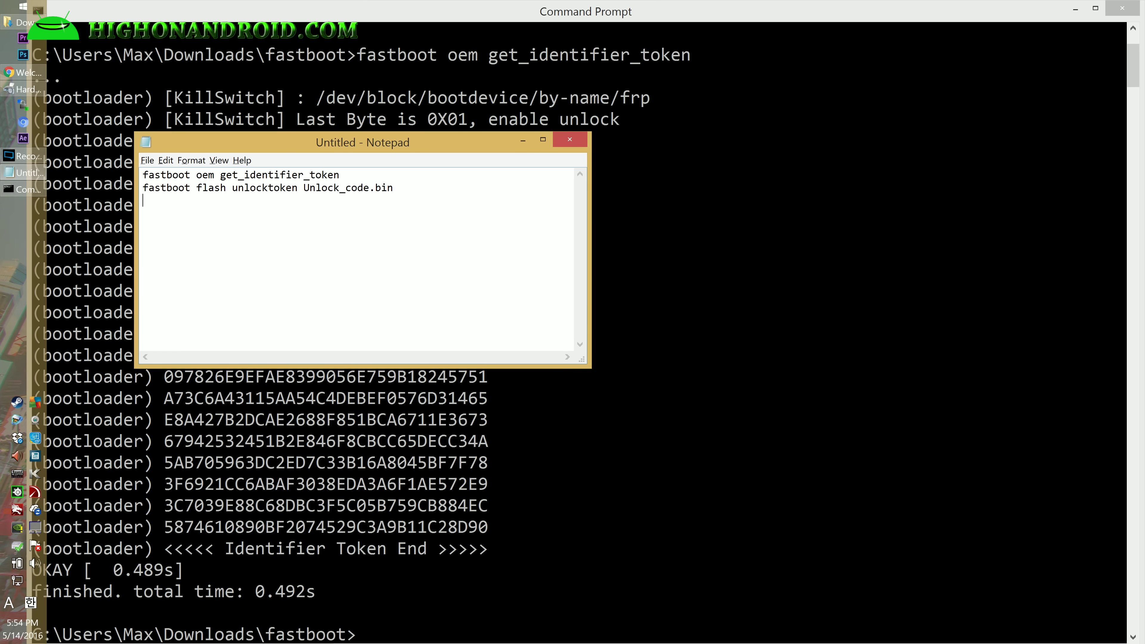
key(ctrl+v)
scroll(356, 257, up, 2)
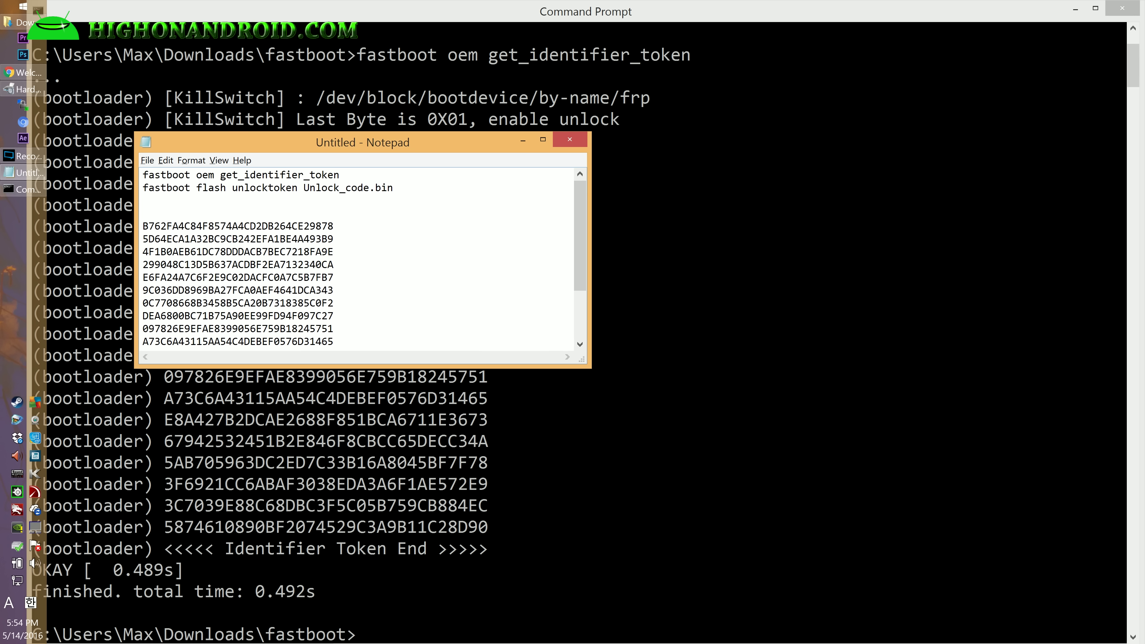
scroll(356, 257, down, 2)
scroll(356, 257, up, 2)
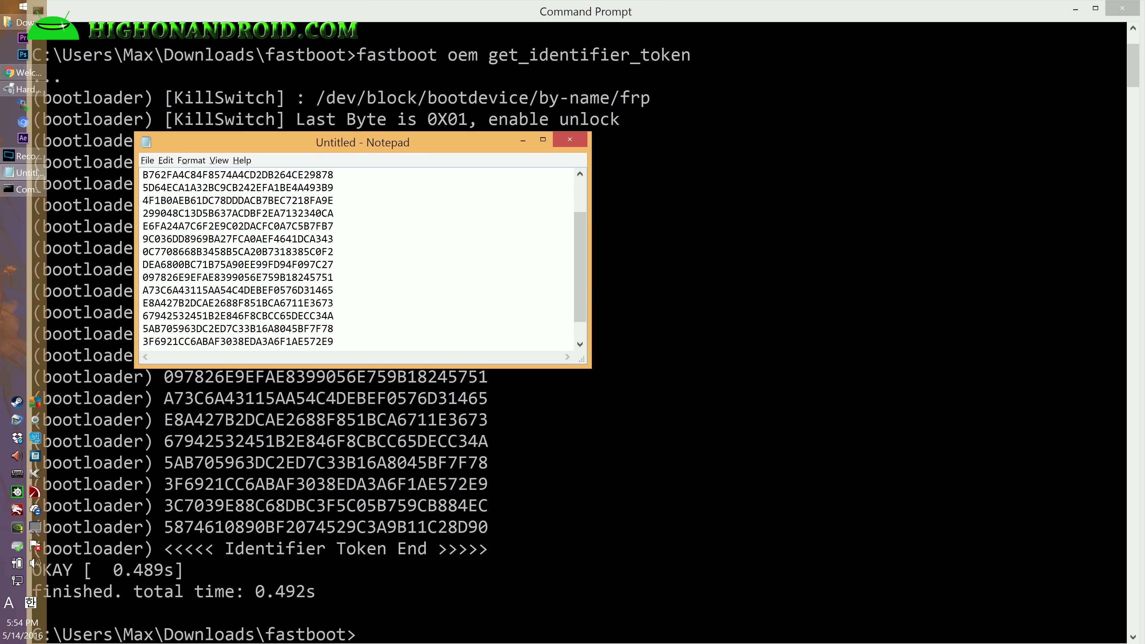
scroll(356, 257, up, 1)
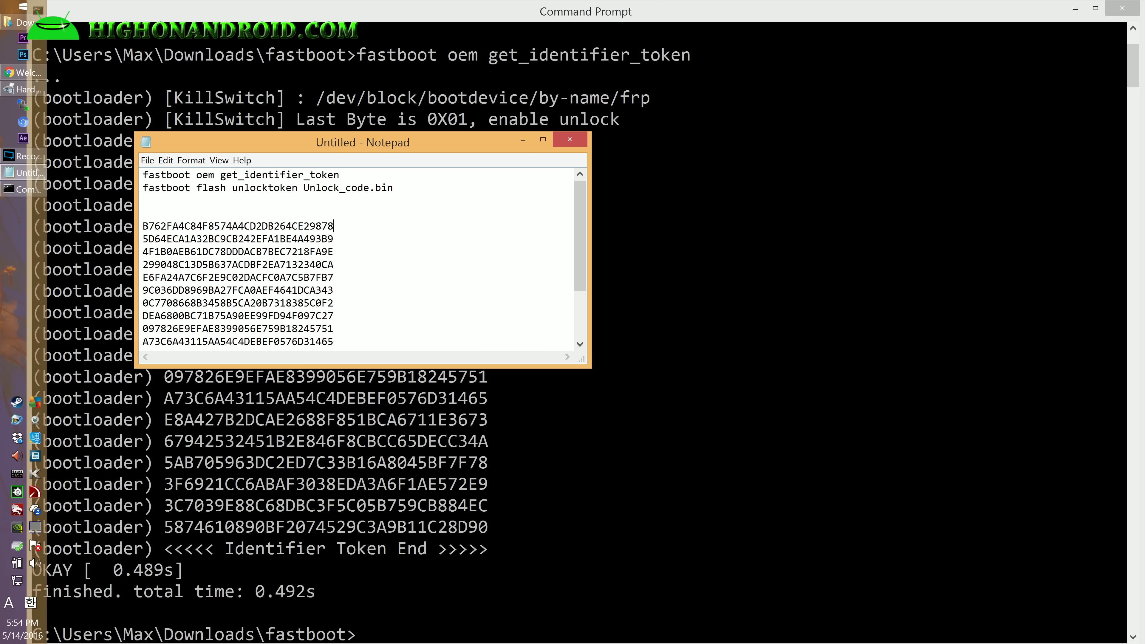
Open the Unlock Bootloader page on HTCdev in Chrome
click(27, 80)
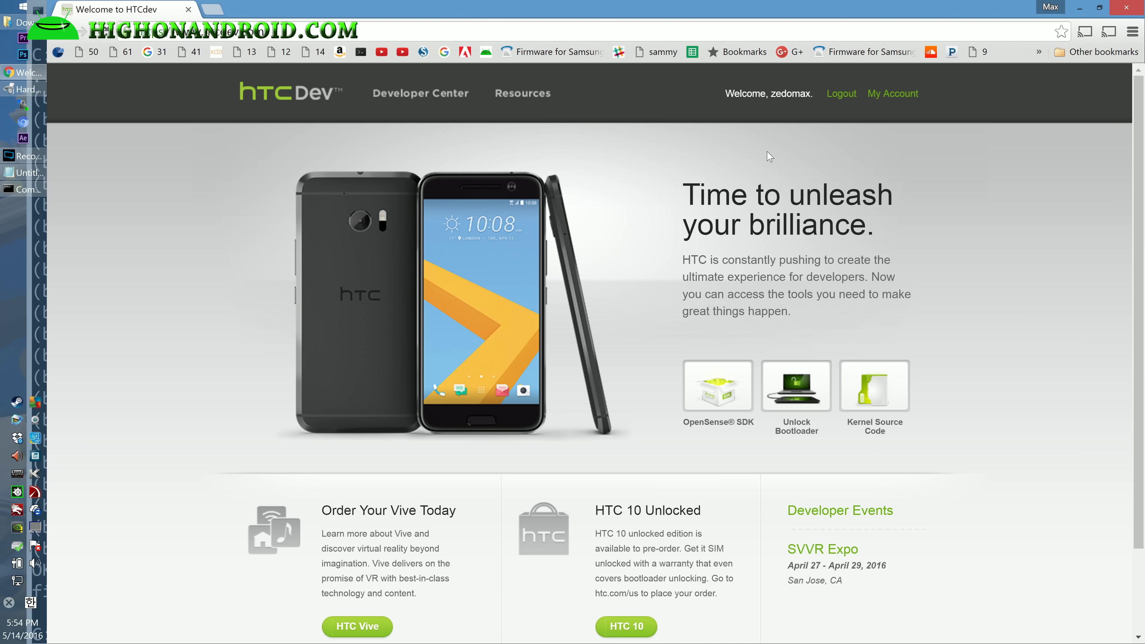
scroll(621, 212, down, 3)
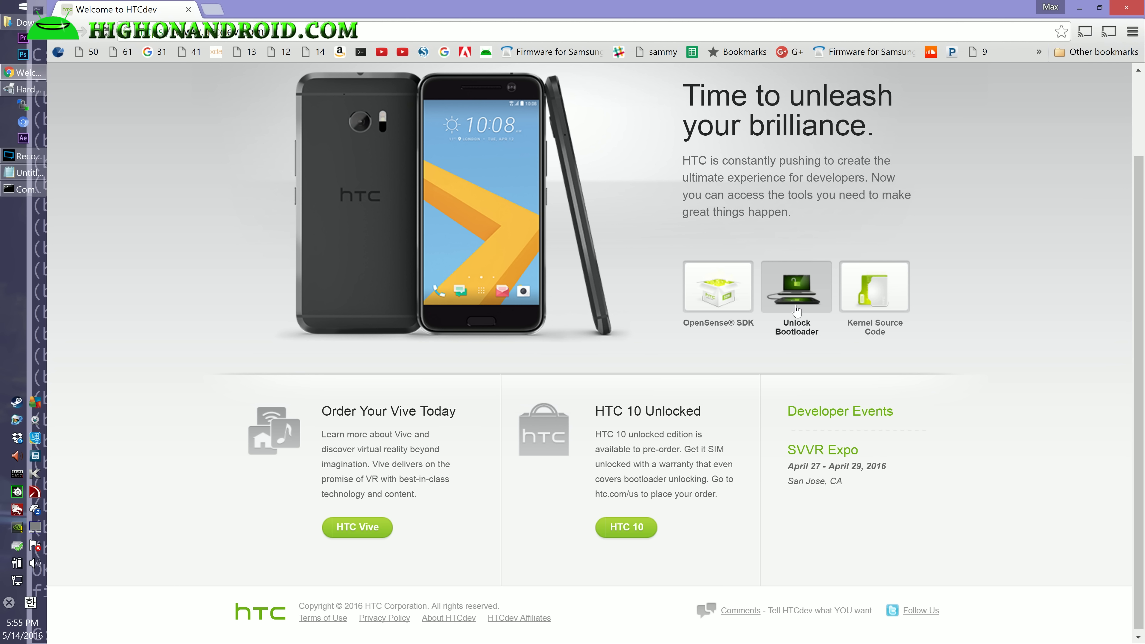
scroll(807, 395, up, 3)
click(806, 395)
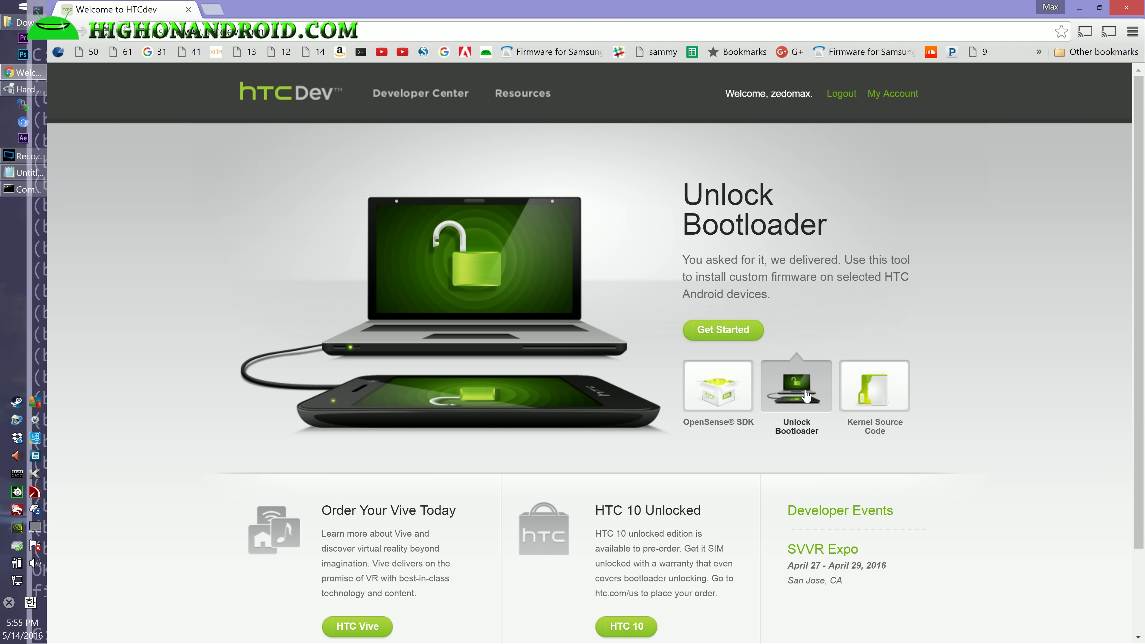
click(747, 336)
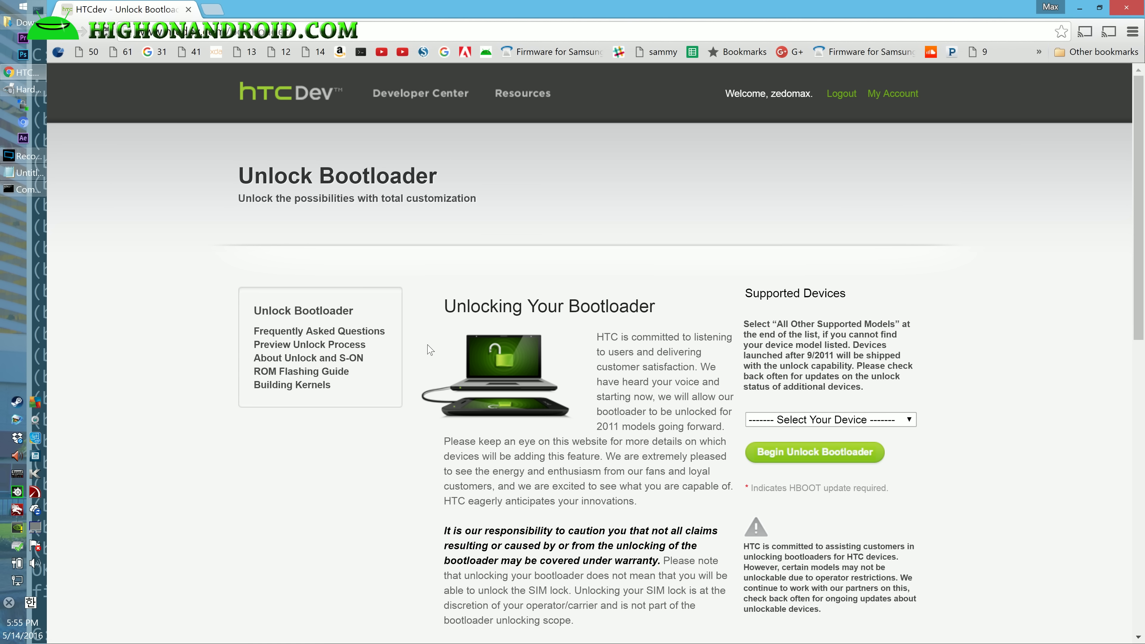
Choose All Other Supported Models in the Select Your Device list
click(825, 420)
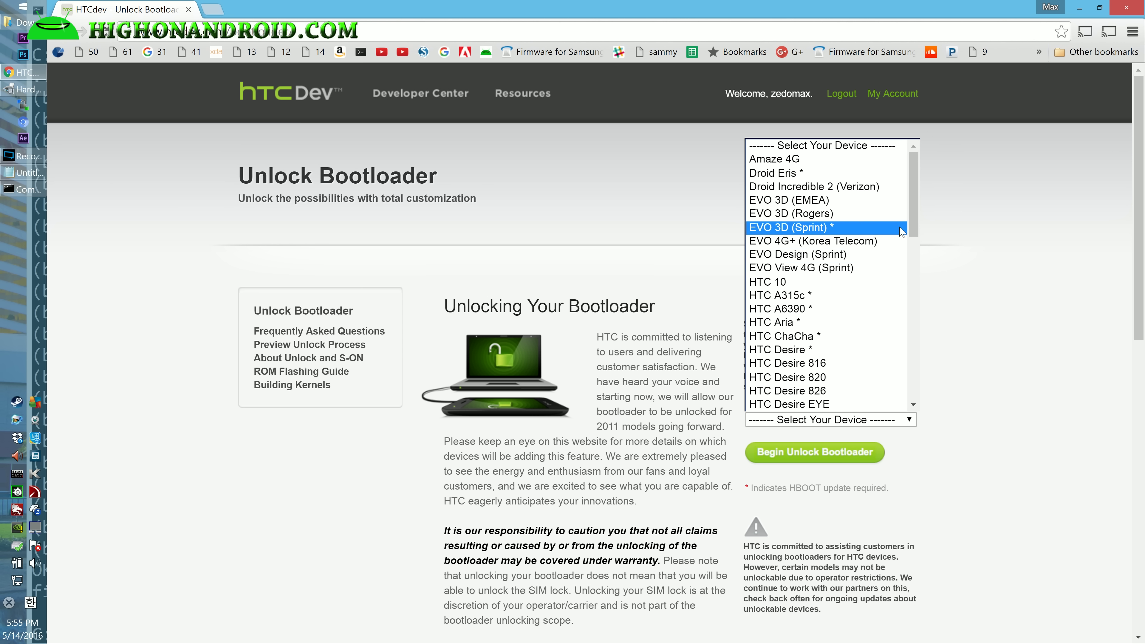
scroll(910, 256, down, 1)
scroll(910, 256, down, 15)
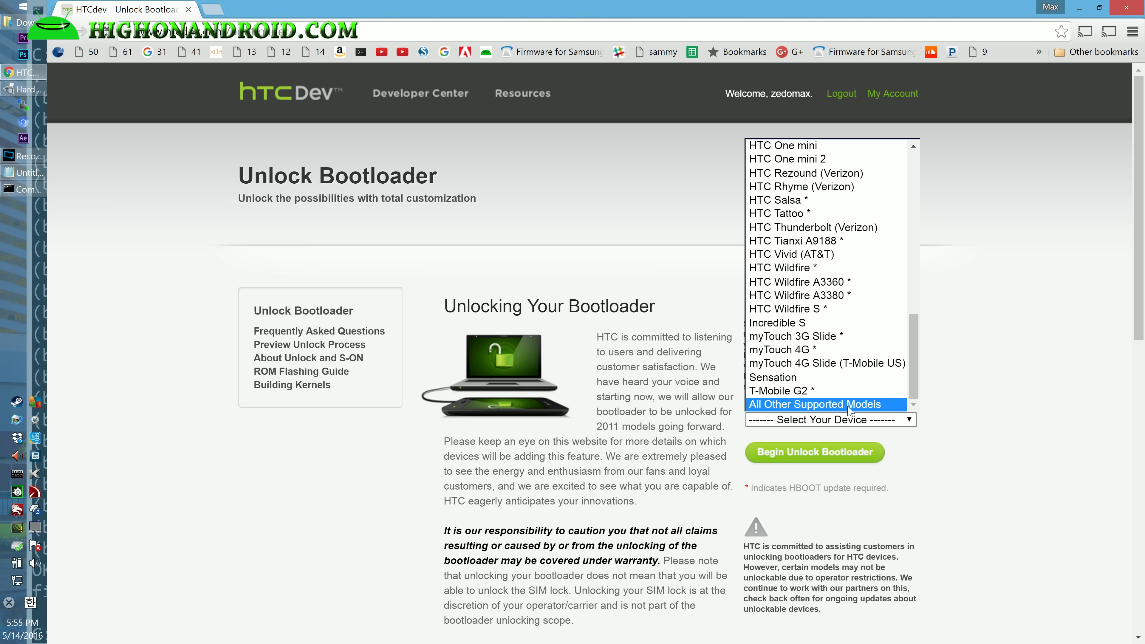
click(848, 406)
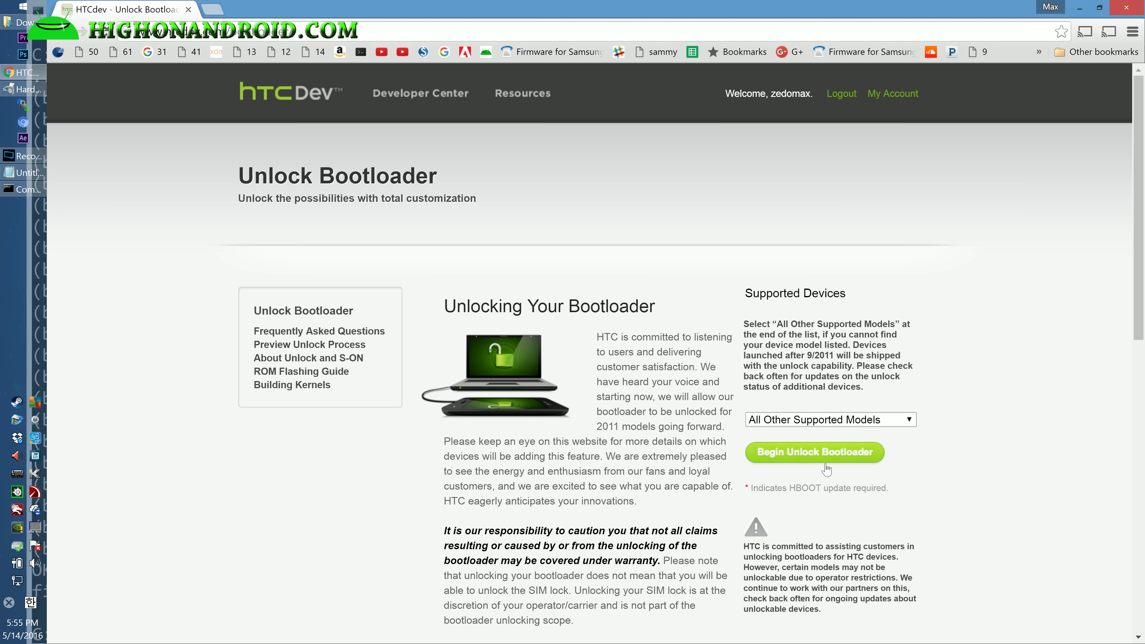
Begin the bootloader unlock, confirm Yes, accept both legal terms, and continue to Step 5
click(815, 452)
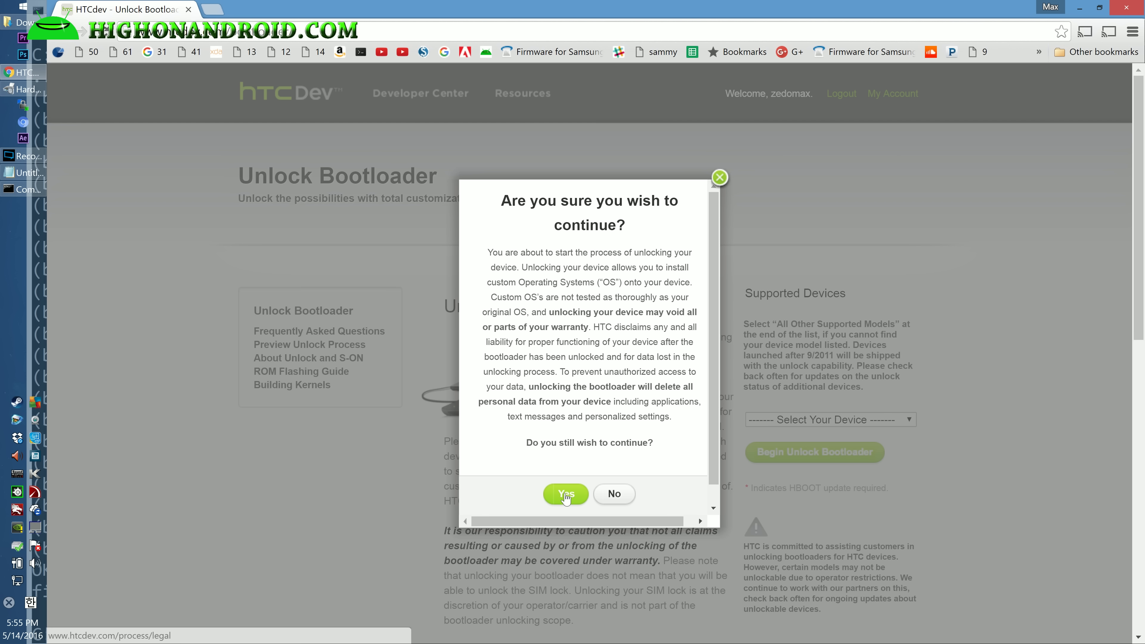
click(566, 495)
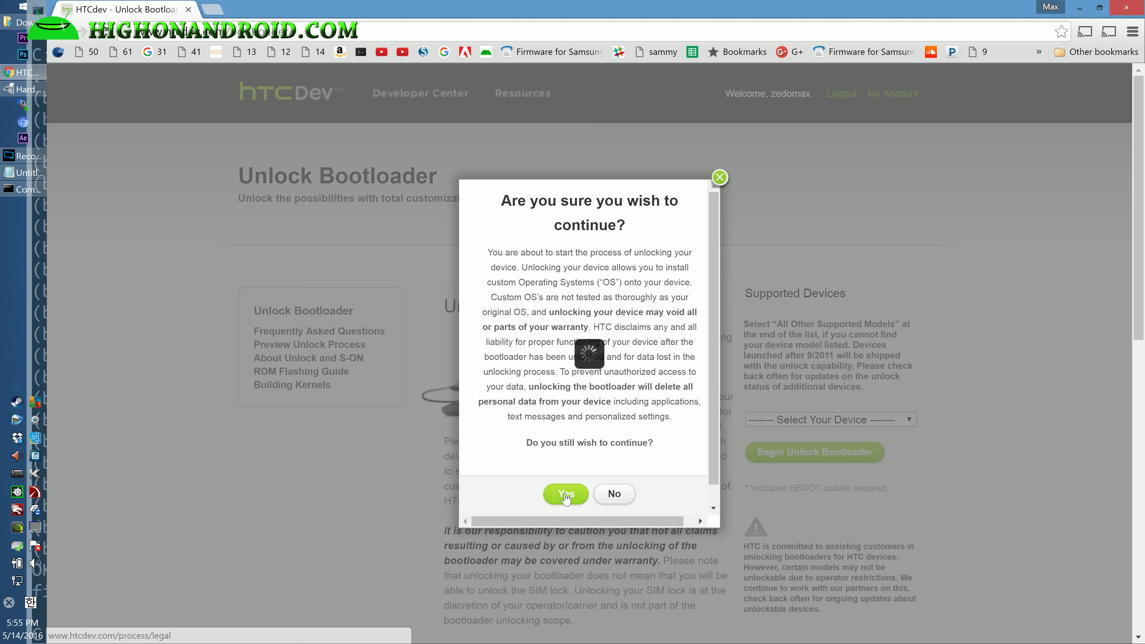
click(504, 257)
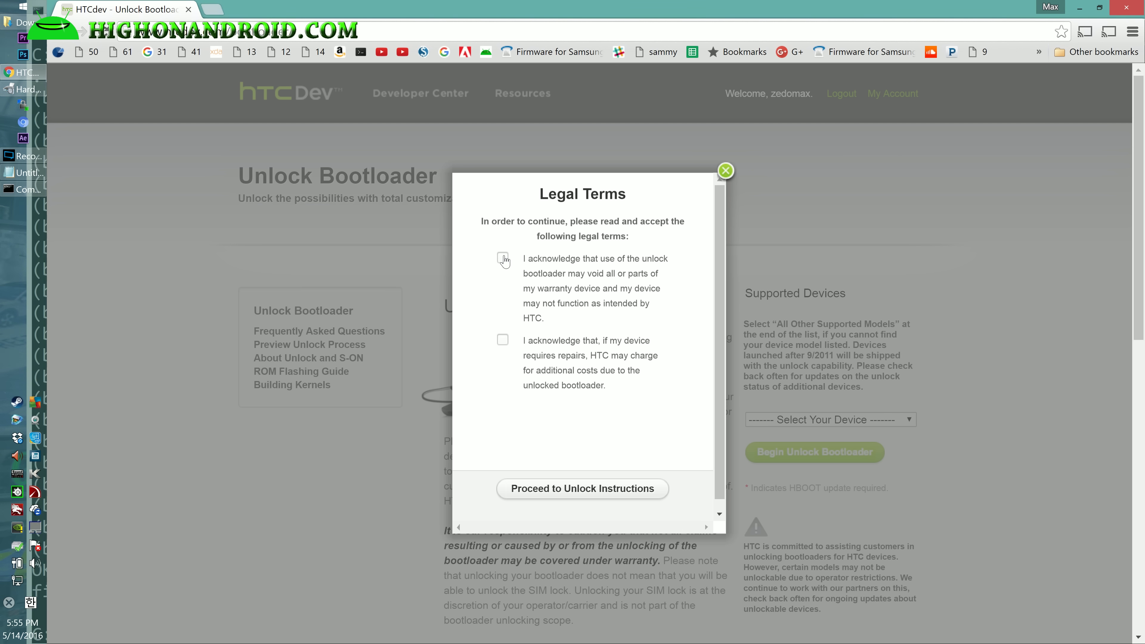
click(571, 489)
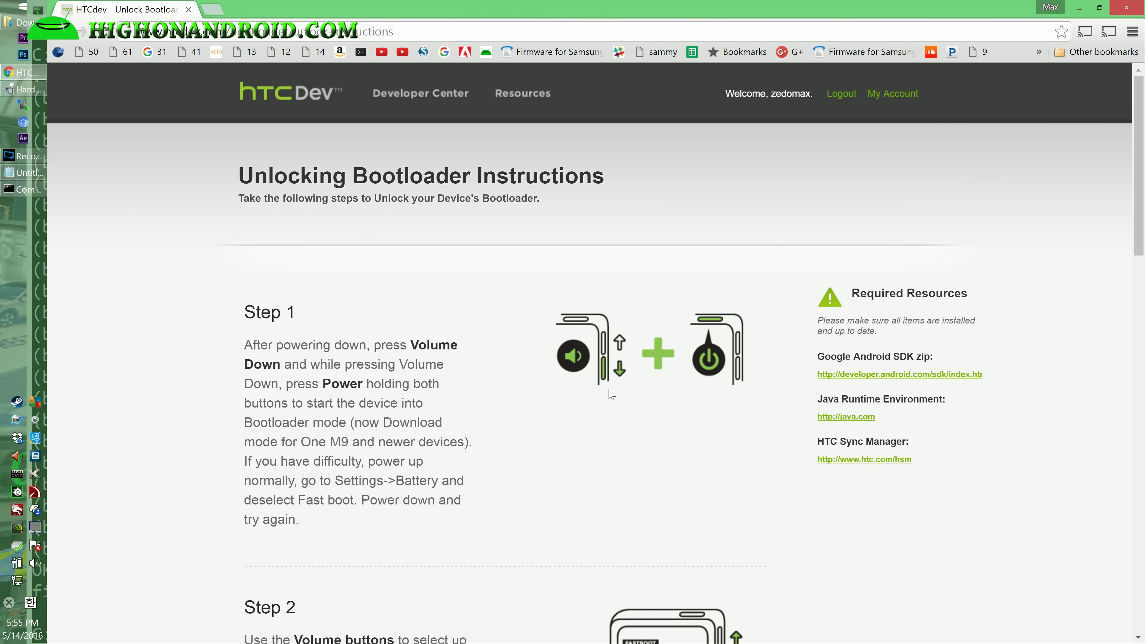
scroll(1141, 627, down, 15)
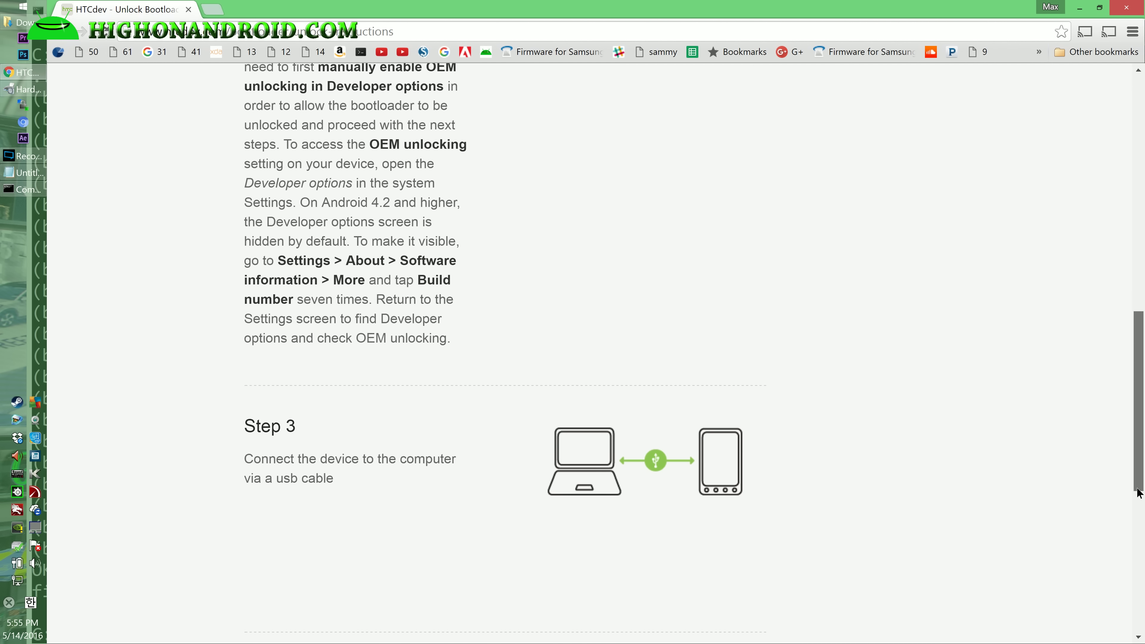
scroll(1141, 627, down, 5)
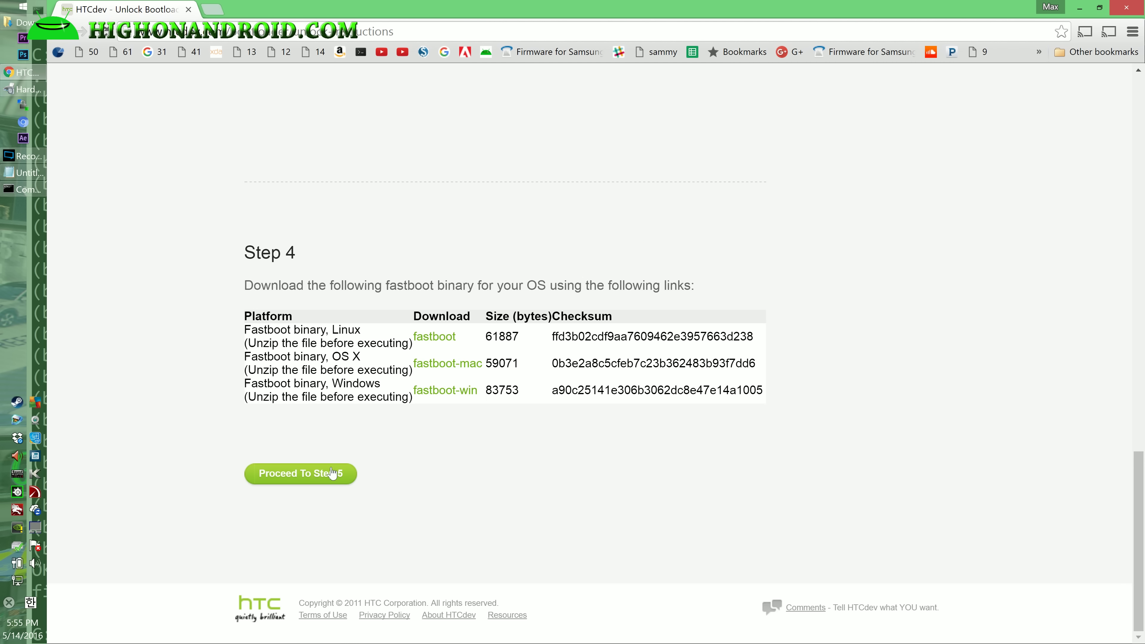
click(314, 476)
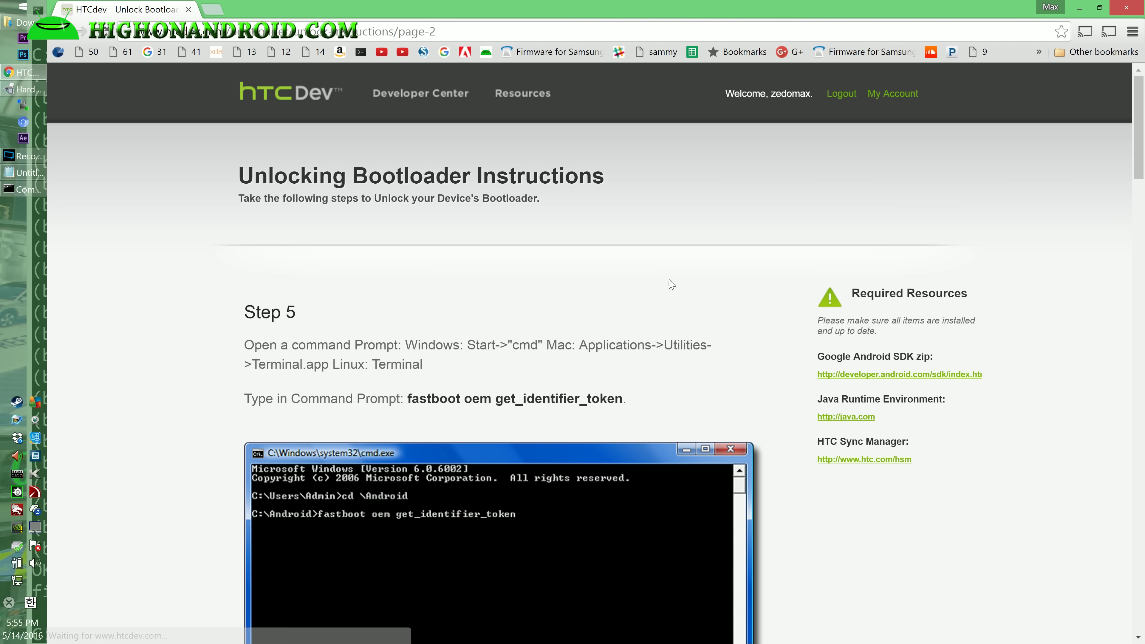
Paste the identifier token into the My Device Identifier Token box, then return to Command Prompt
scroll(1134, 639, down, 15)
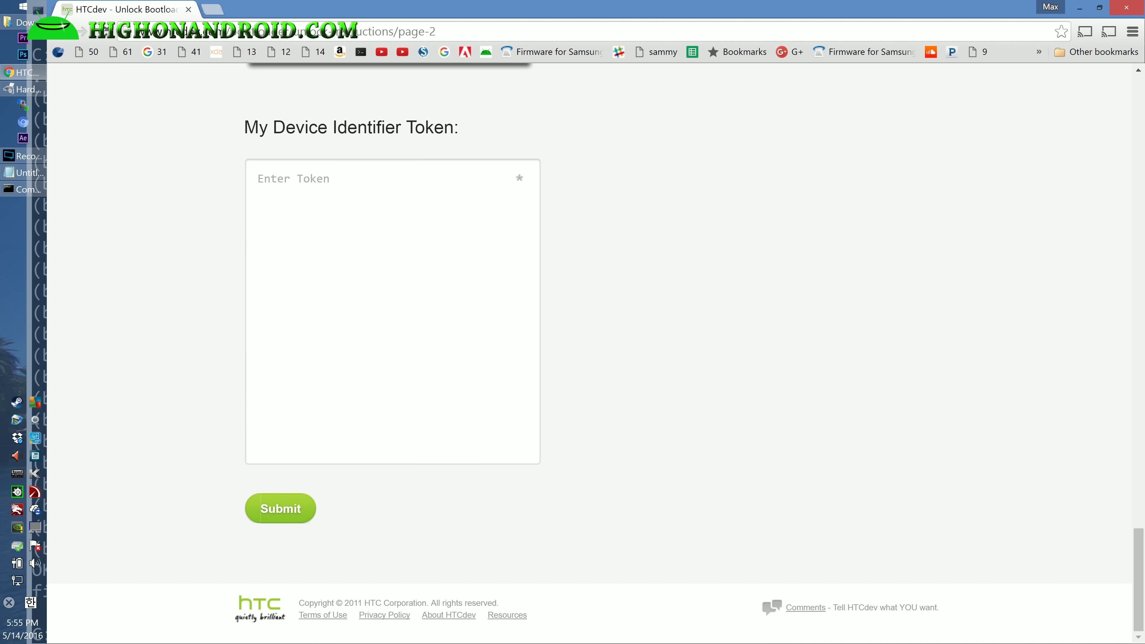
right_click(338, 252)
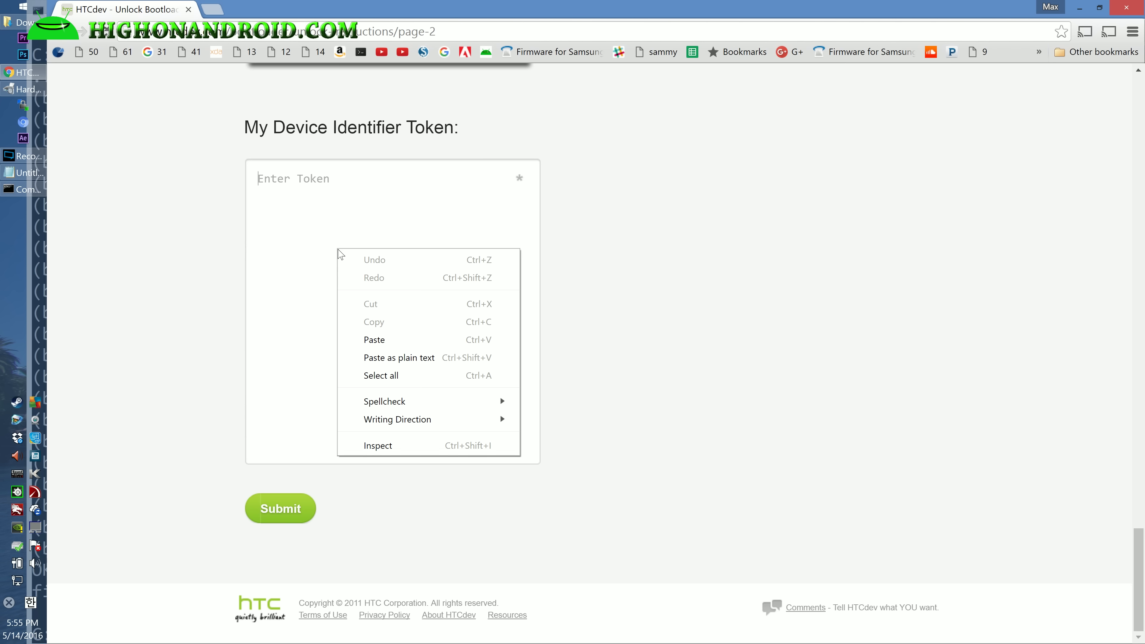
click(375, 340)
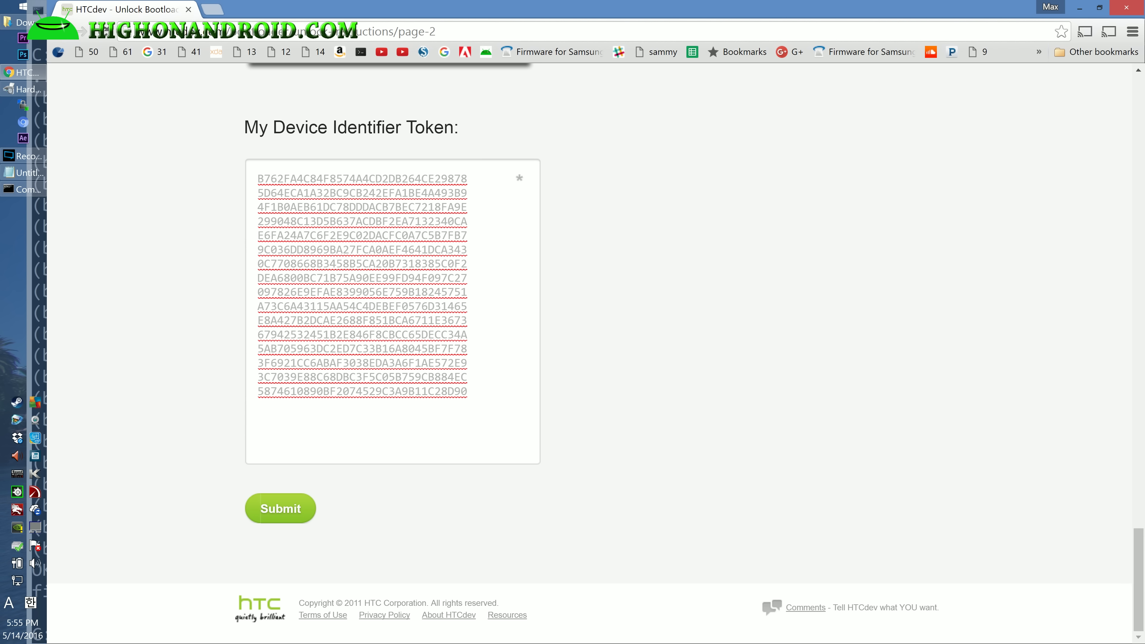
scroll(721, 332, up, 8)
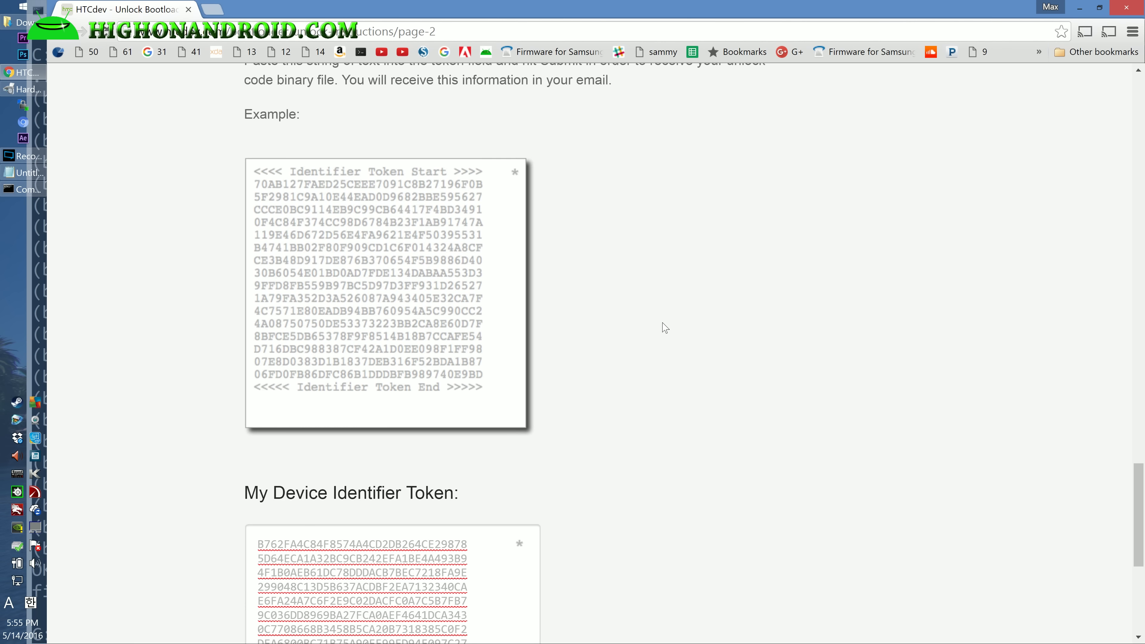
scroll(665, 327, up, 3)
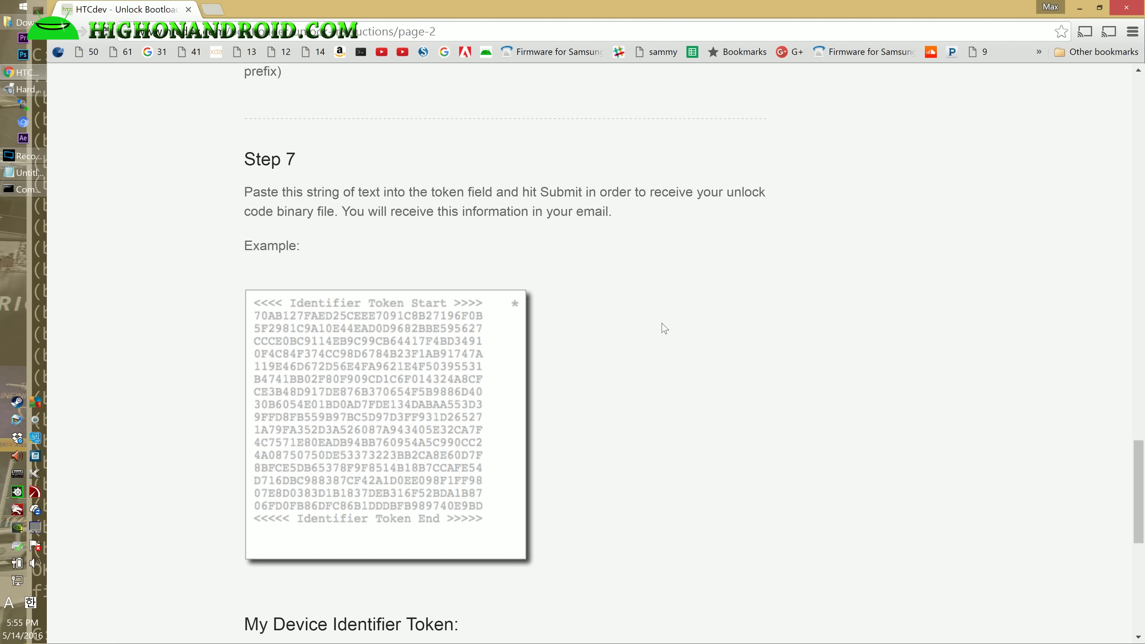
scroll(665, 328, up, 6)
scroll(660, 327, down, 15)
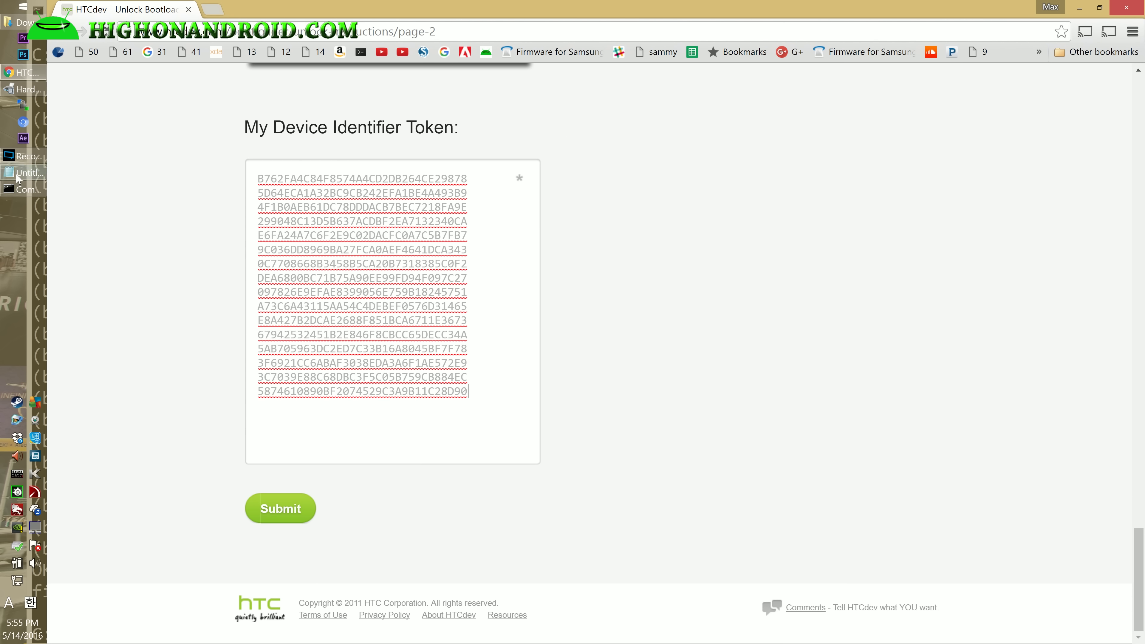
click(22, 189)
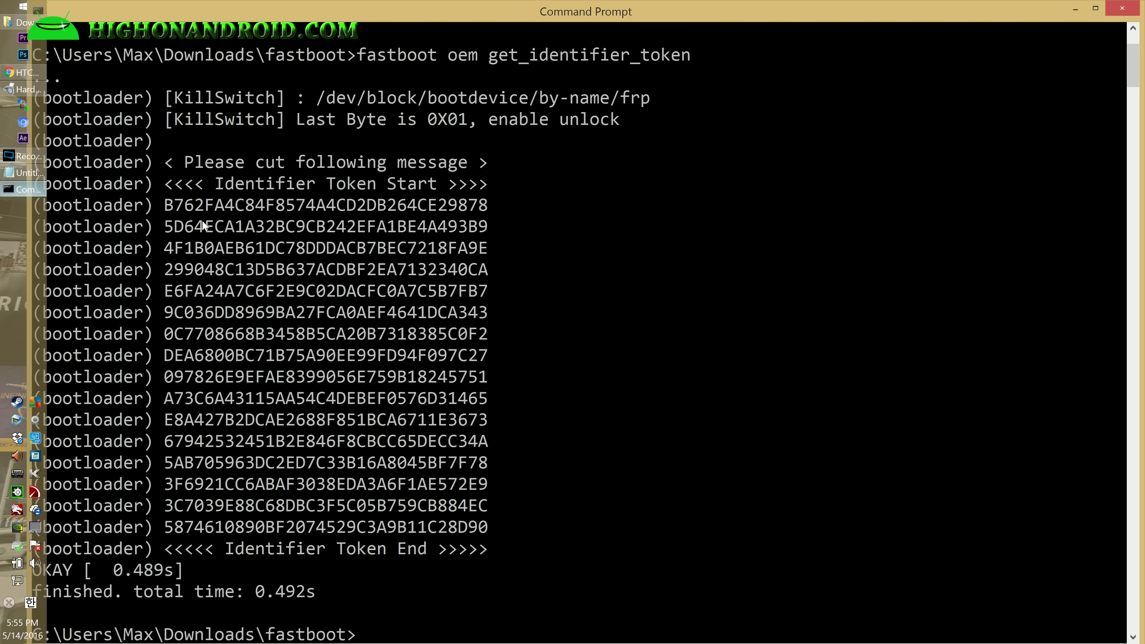
Mark the token from its Start to End line and paste it over the HTCdev token box
right_click(166, 186)
click(169, 189)
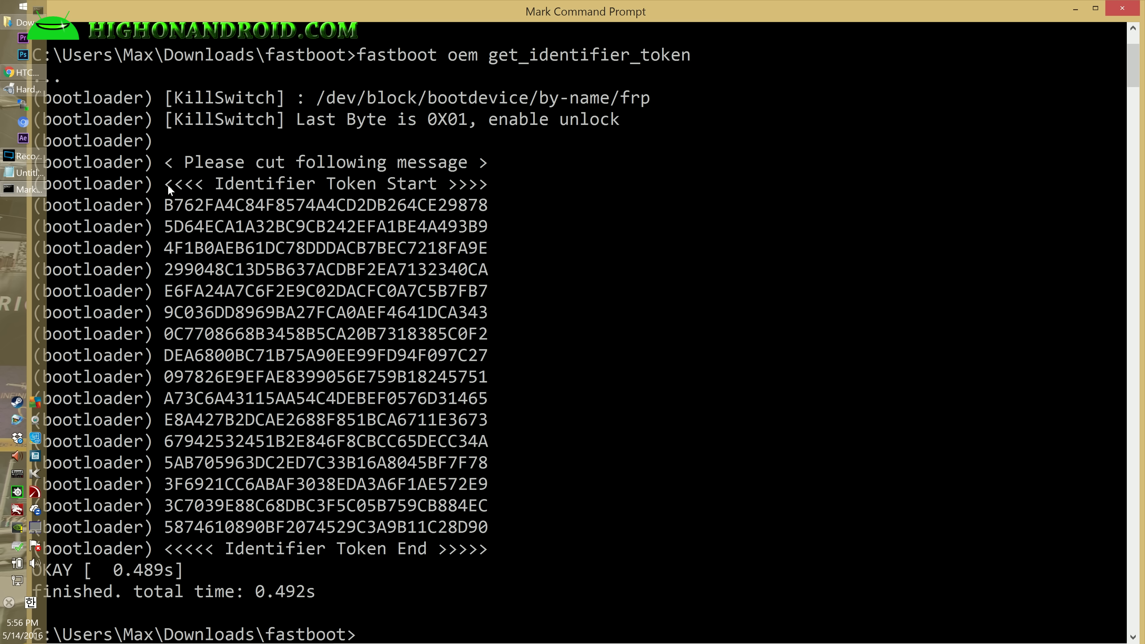
drag(169, 189, 482, 551)
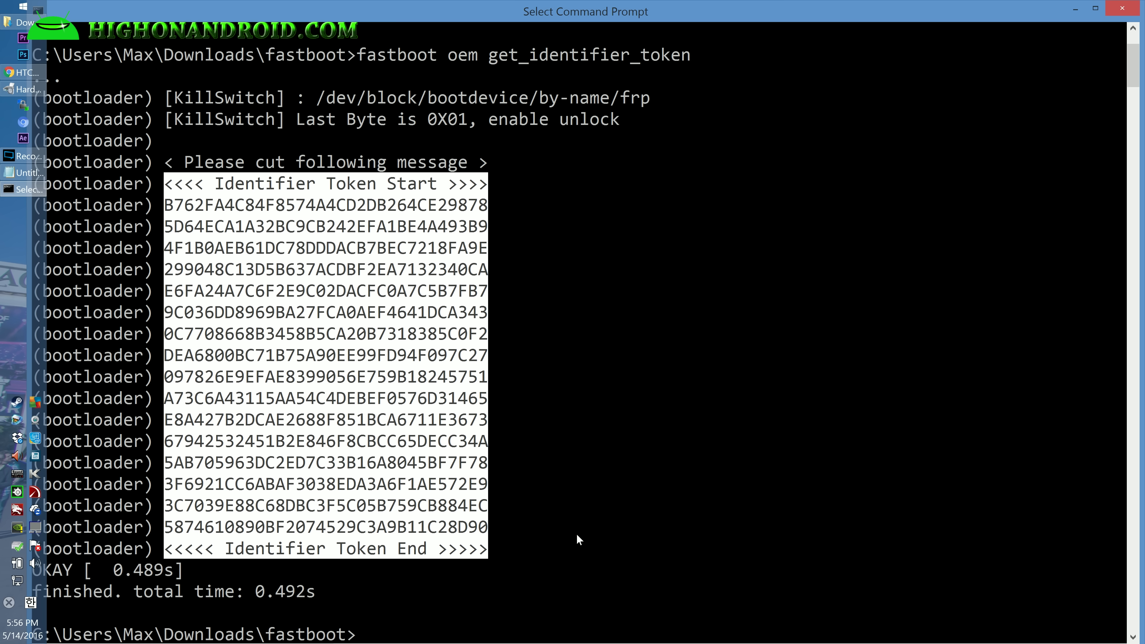
right_click(392, 403)
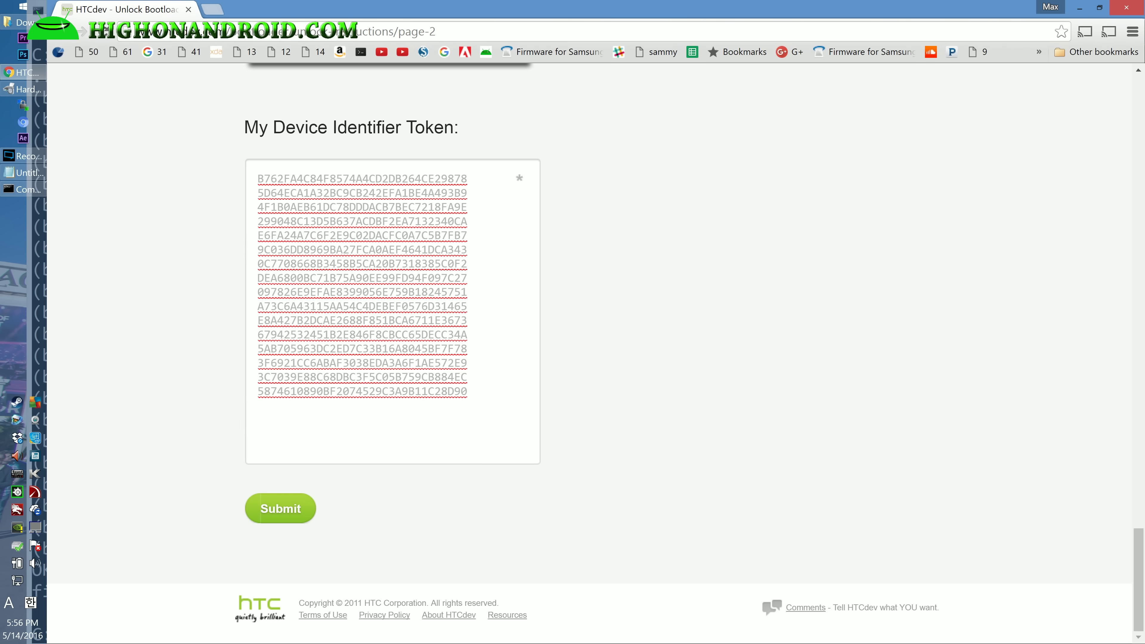
key(ctrl+a)
key(ctrl+v)
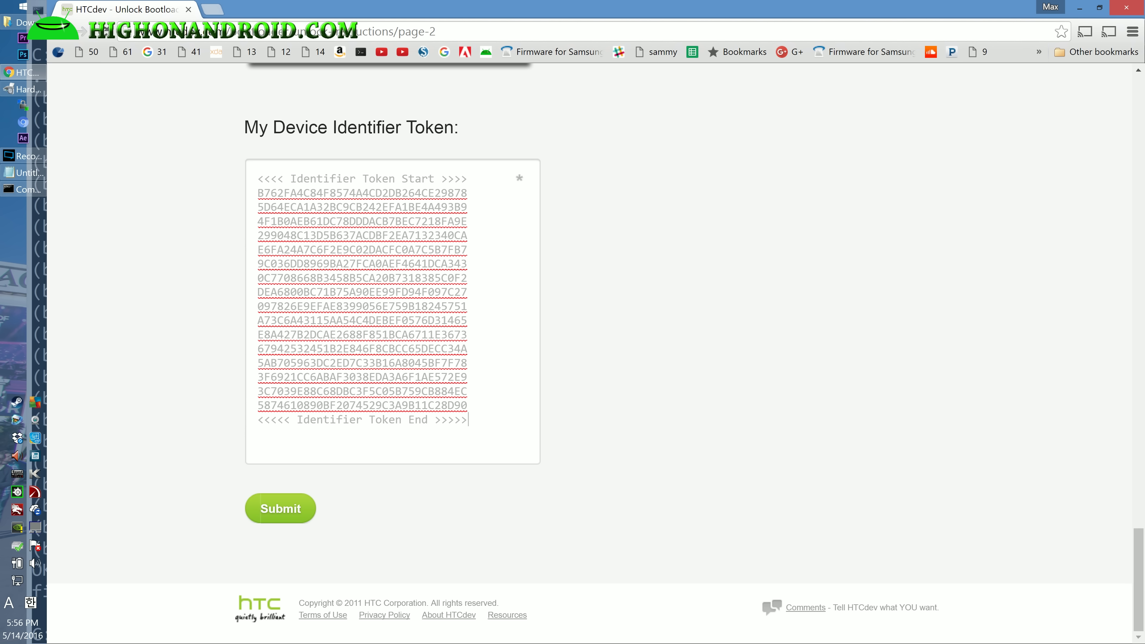
Submit the identifier token on HTCdev so the unlock key is emailed
click(291, 511)
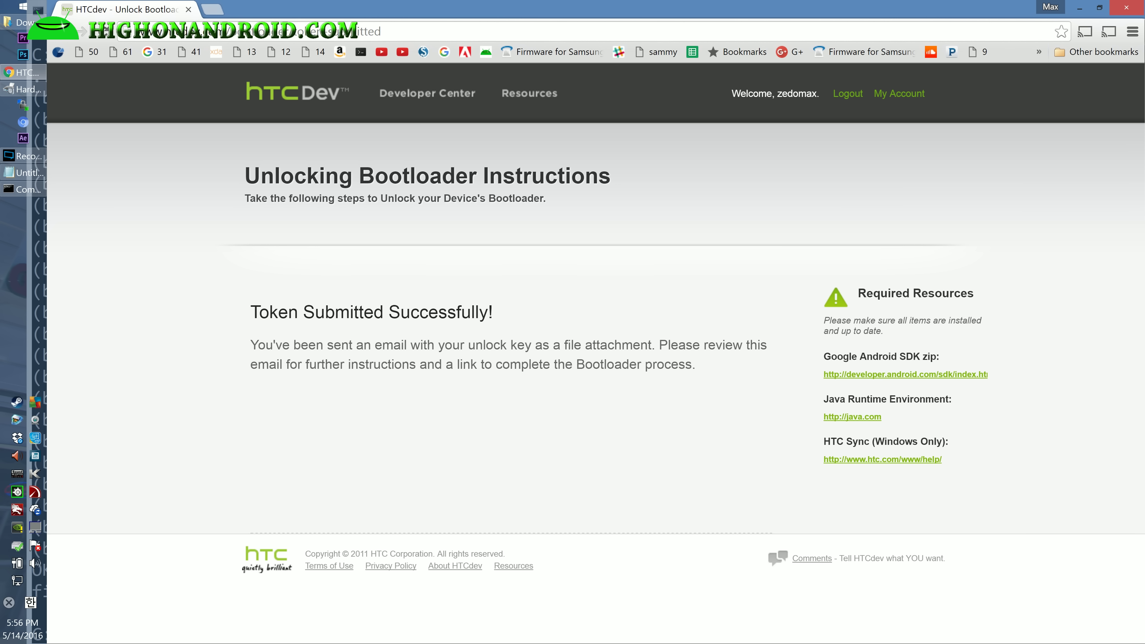
Open Gmail in a new tab and open HTC's bootloader unlock email
click(212, 10)
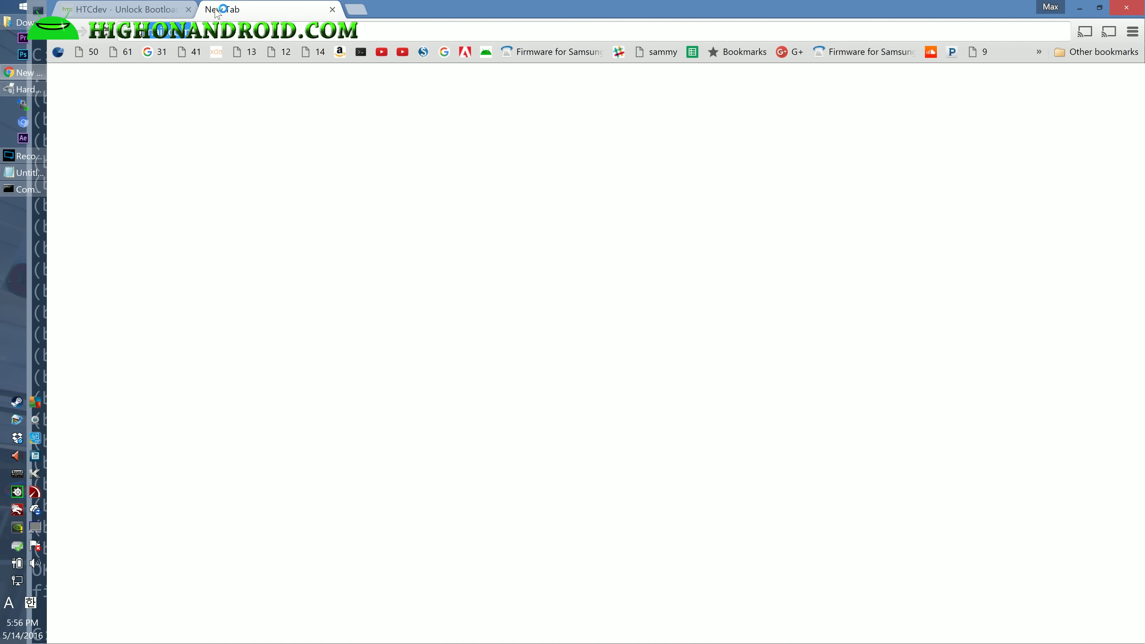
text(gmail)
key(Return)
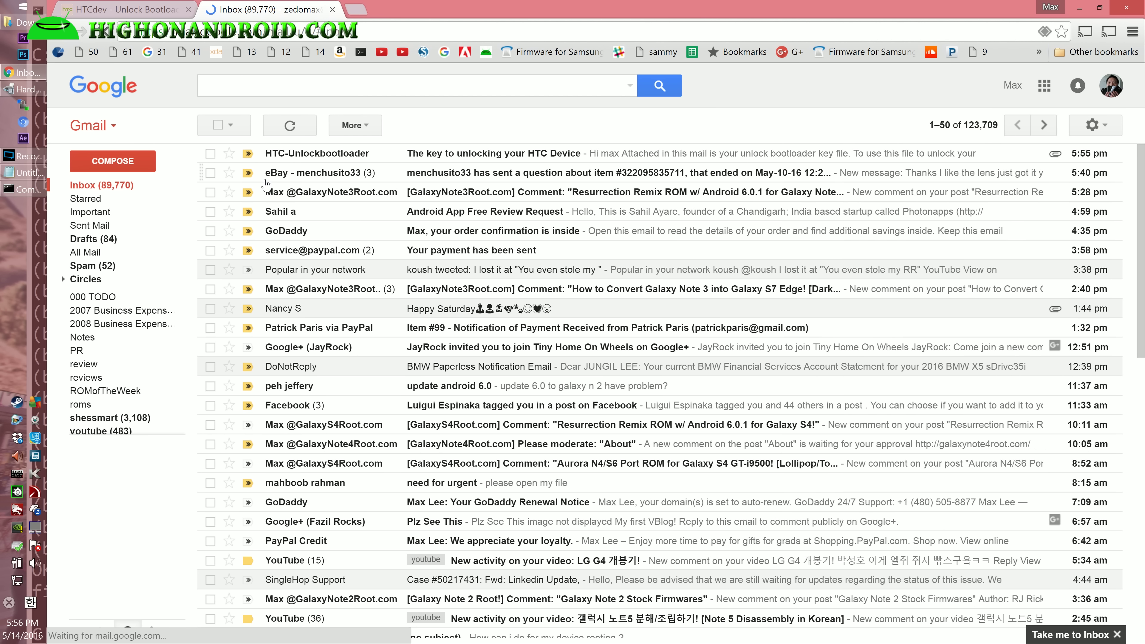
click(464, 156)
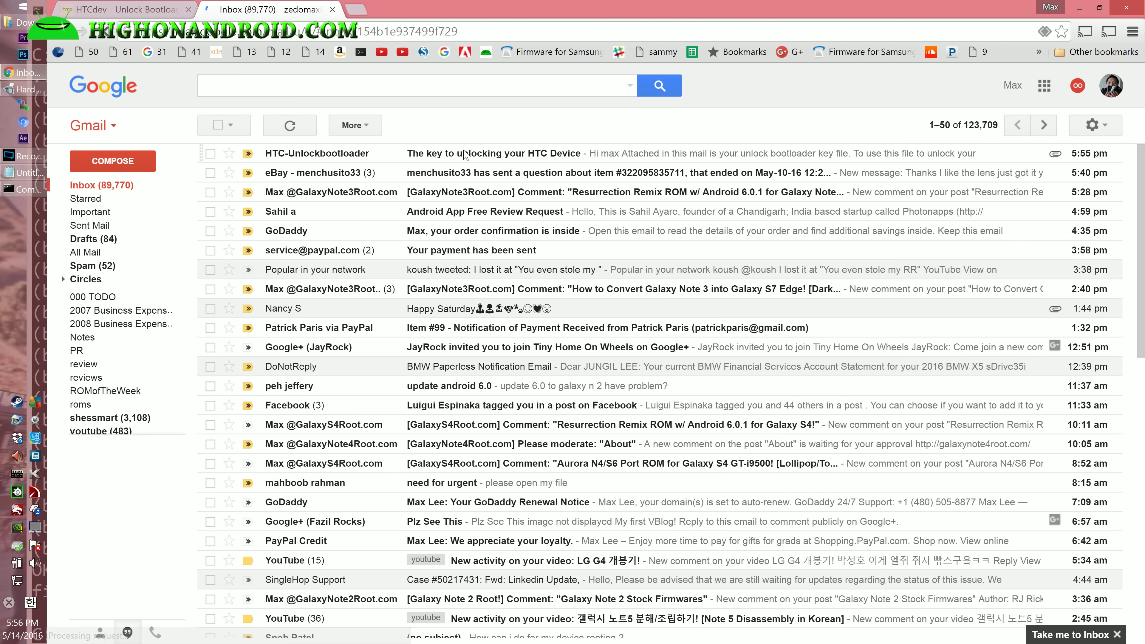
Download the Unlock_code.bin attachment and show it in the Downloads folder
scroll(427, 225, down, 8)
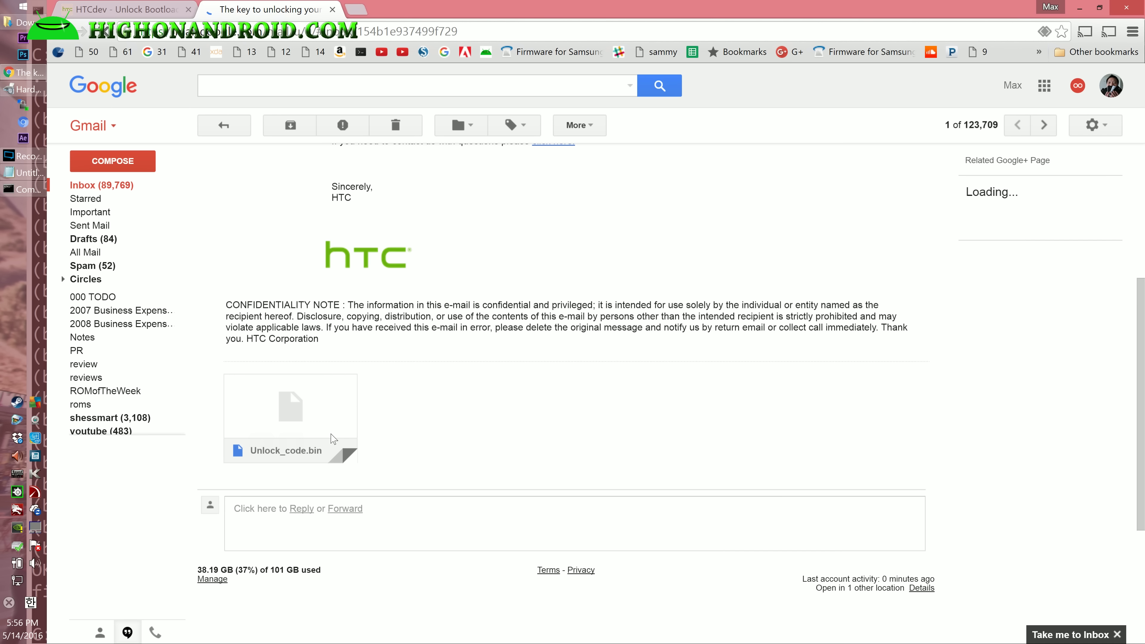
click(278, 428)
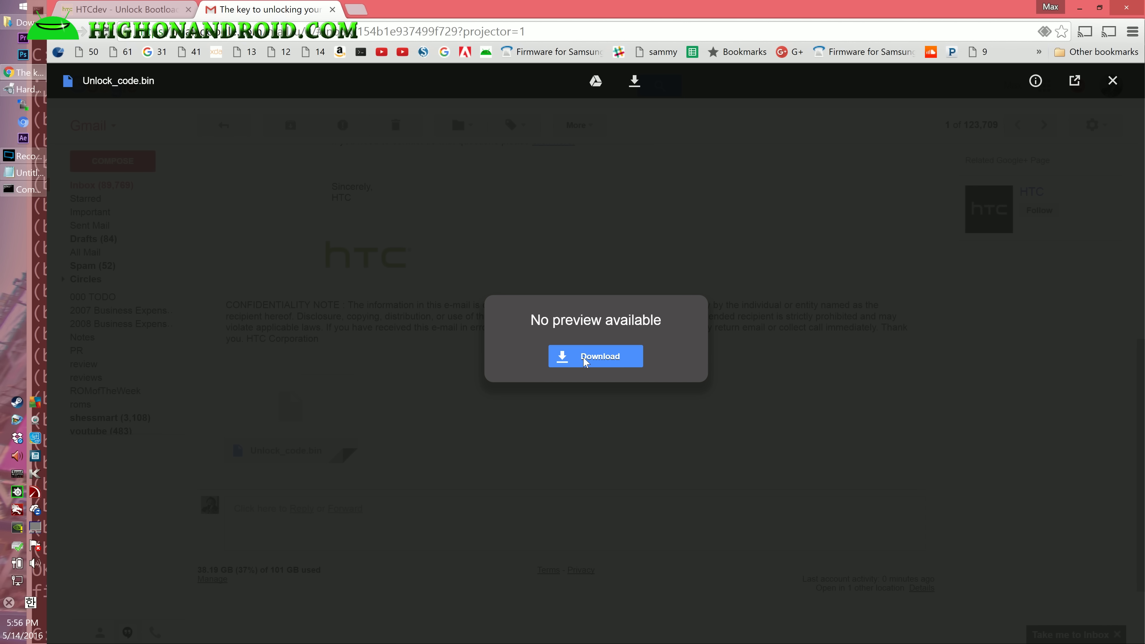
click(585, 358)
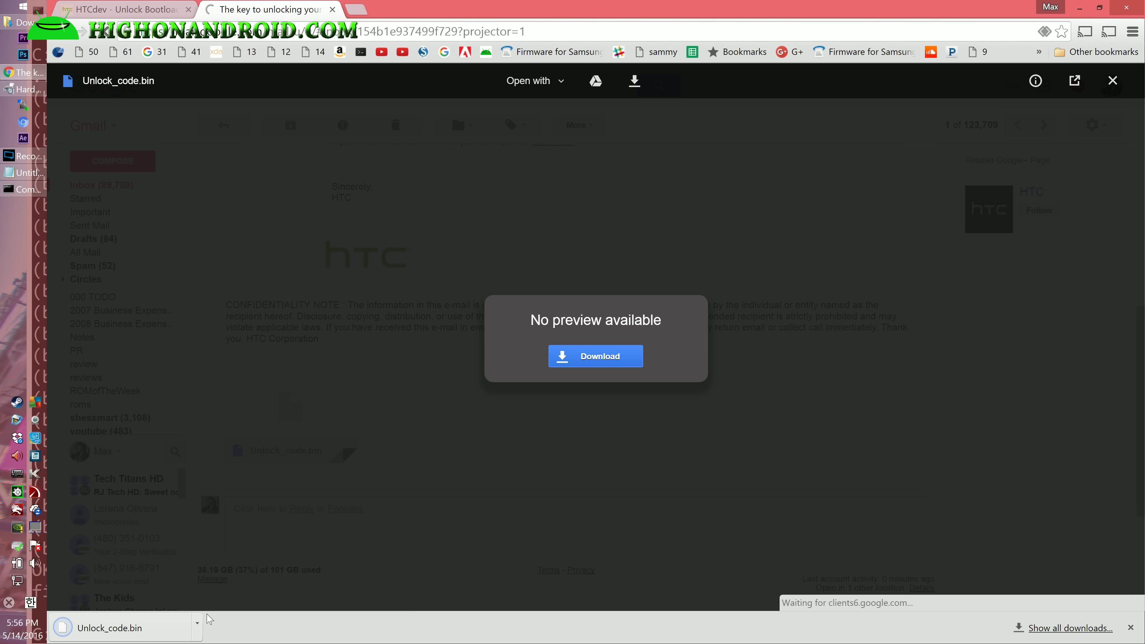
click(197, 622)
click(239, 577)
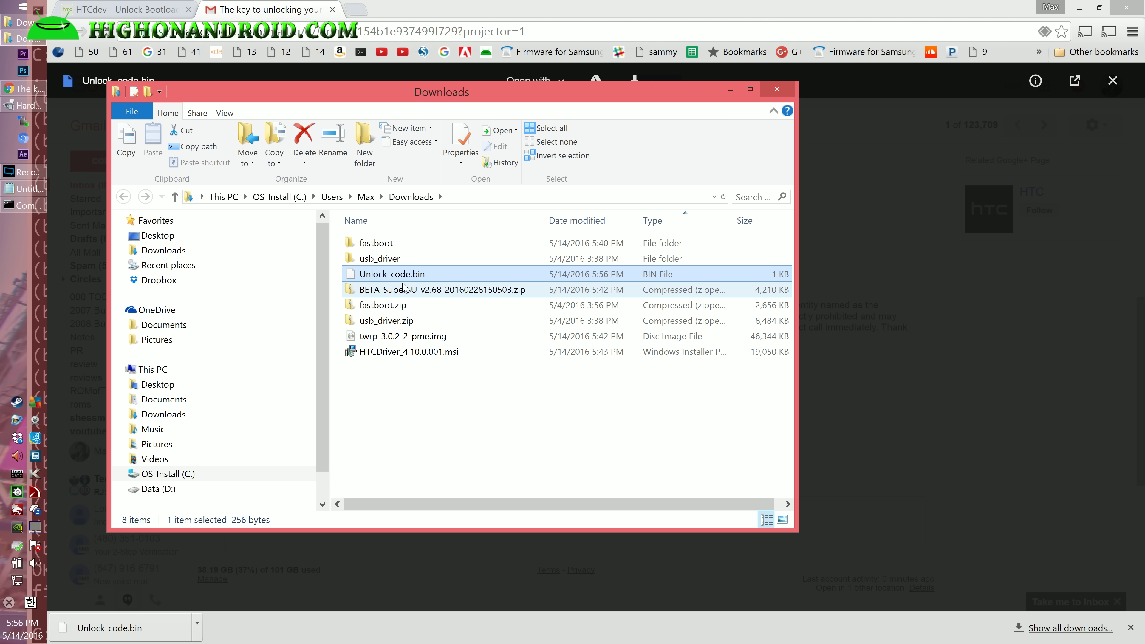
Copy Unlock_code.bin from Downloads into the fastboot folder, then bring the Notepad notes forward
right_click(413, 276)
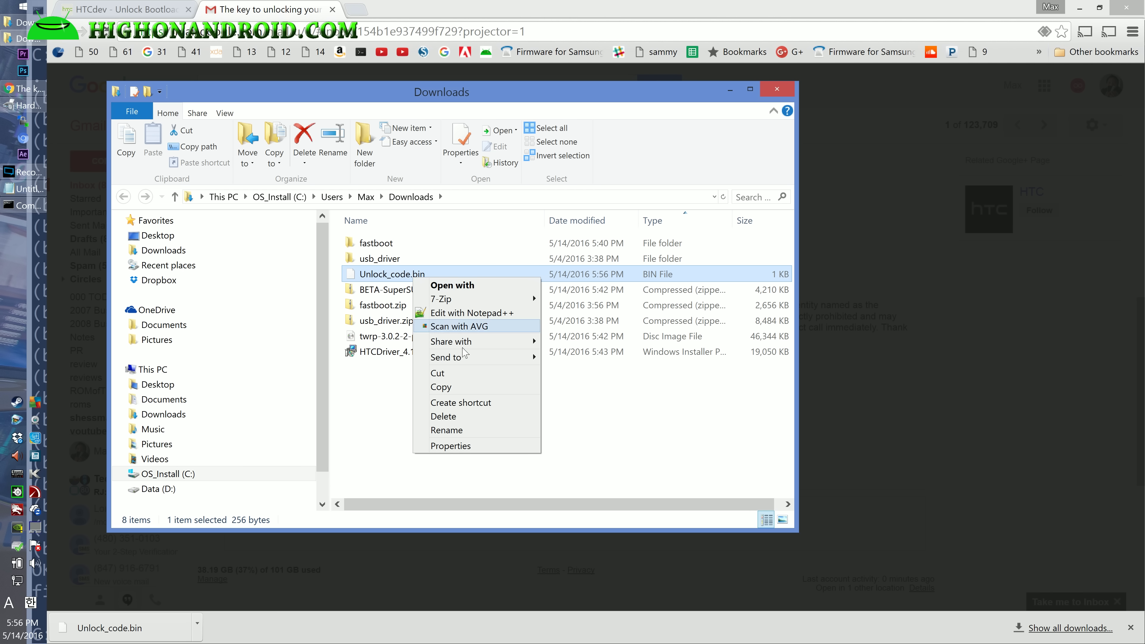
click(469, 387)
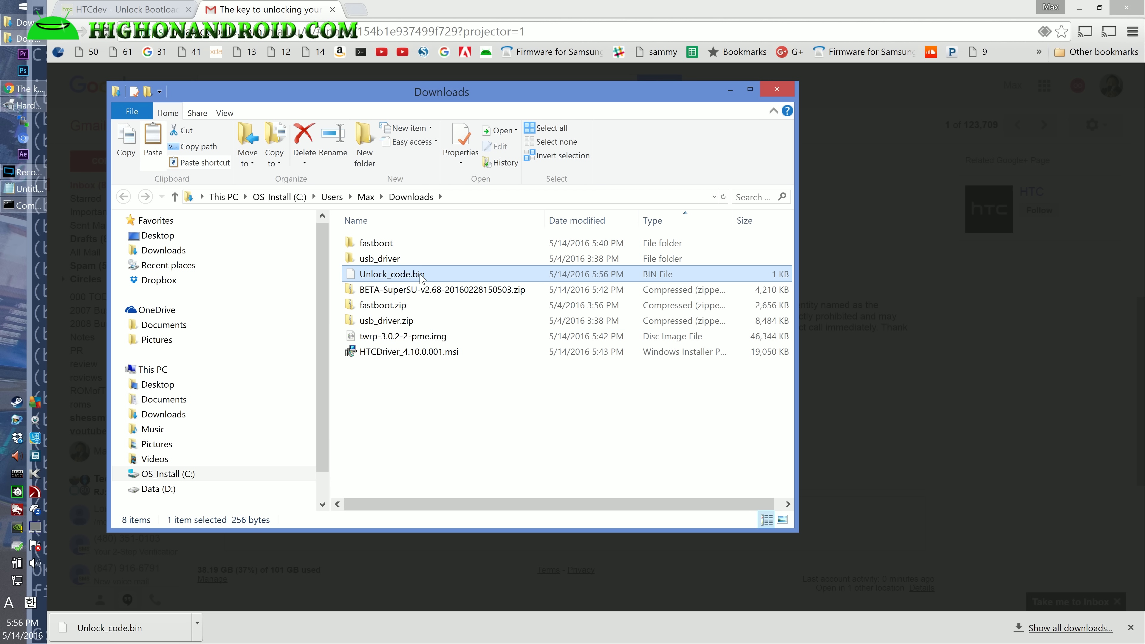
double_click(414, 247)
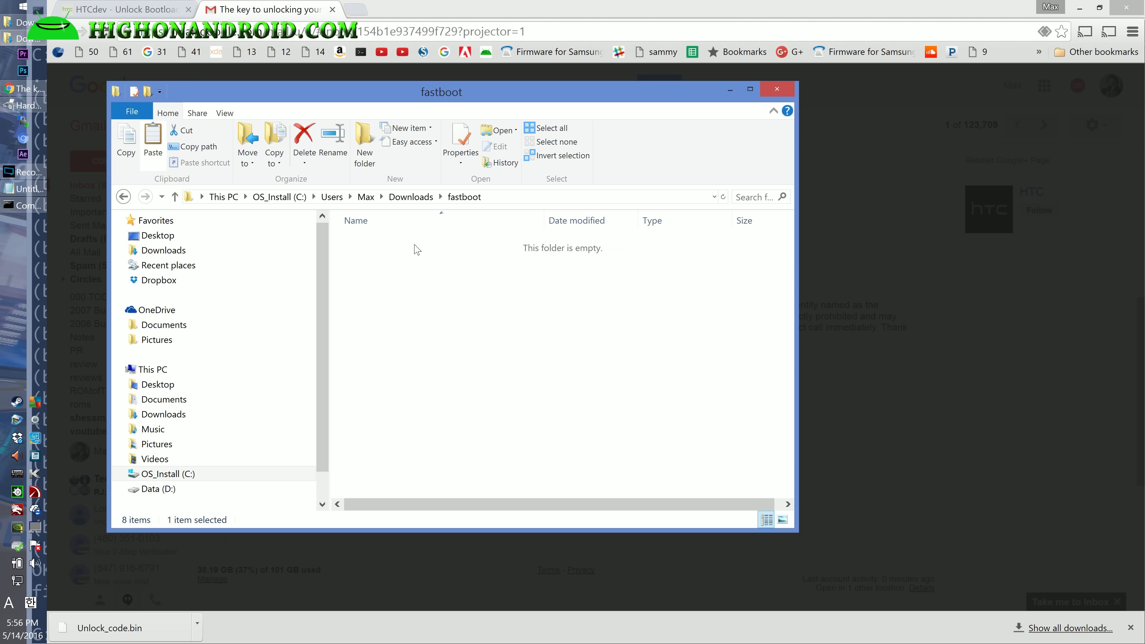
right_click(383, 421)
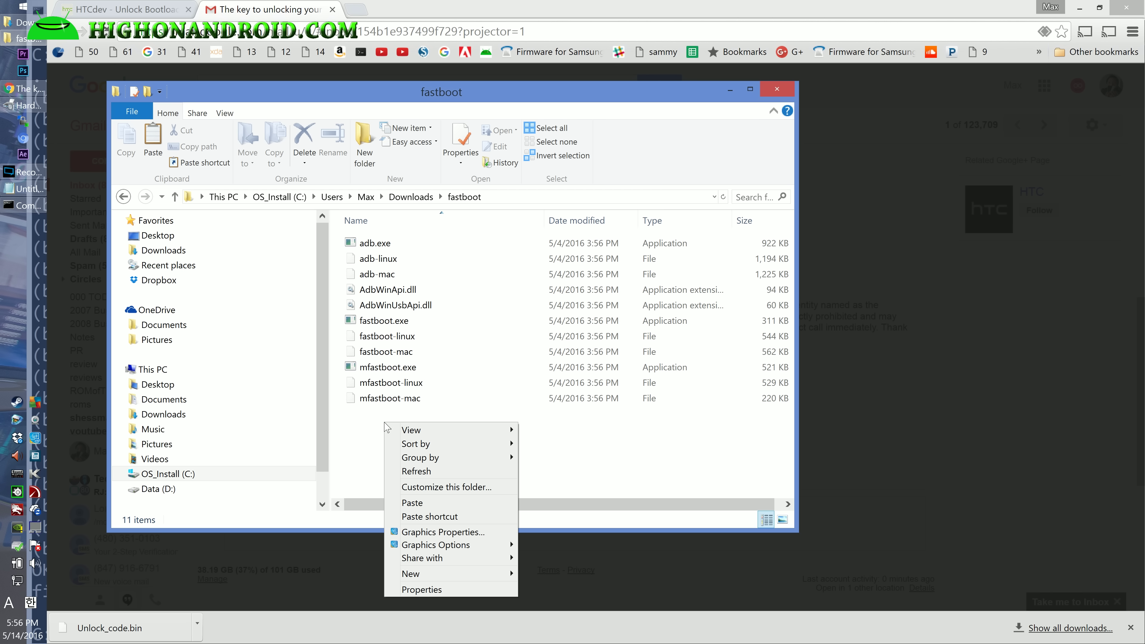
click(406, 501)
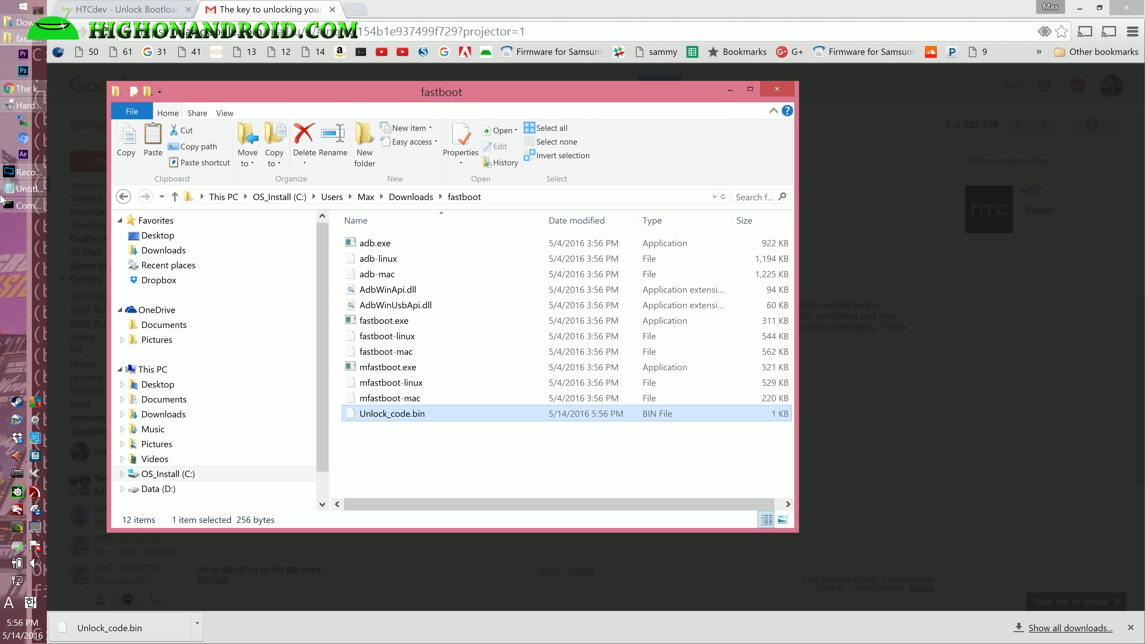
click(15, 192)
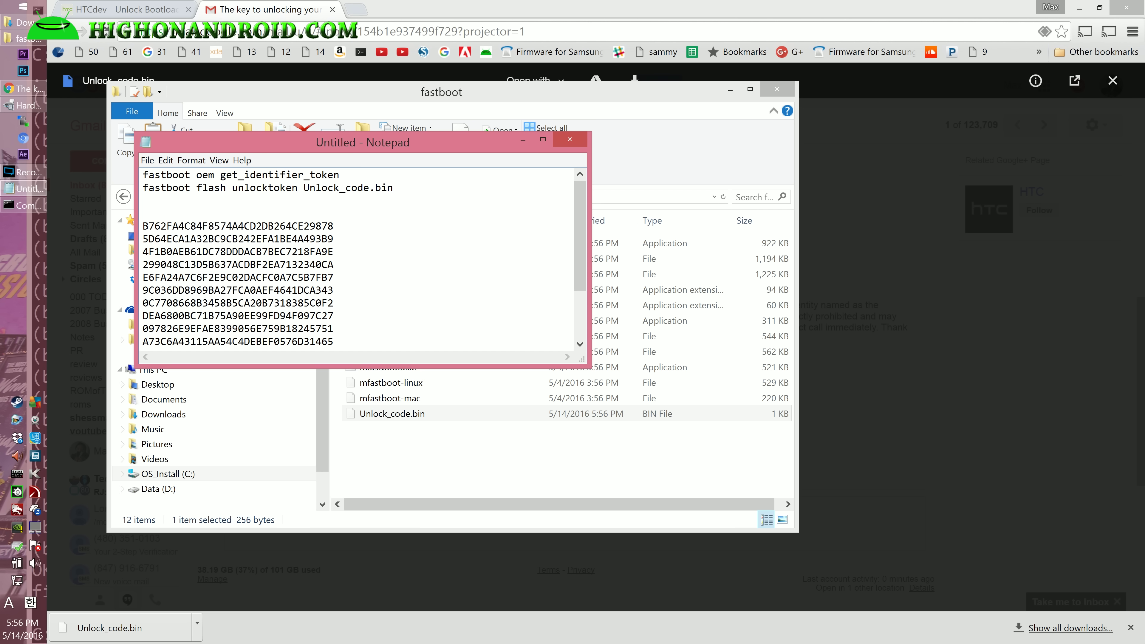
Copy the 'fastboot flash unlocktoken Unlock_code.bin' line from Notepad and return to Command Prompt
drag(393, 187, 143, 187)
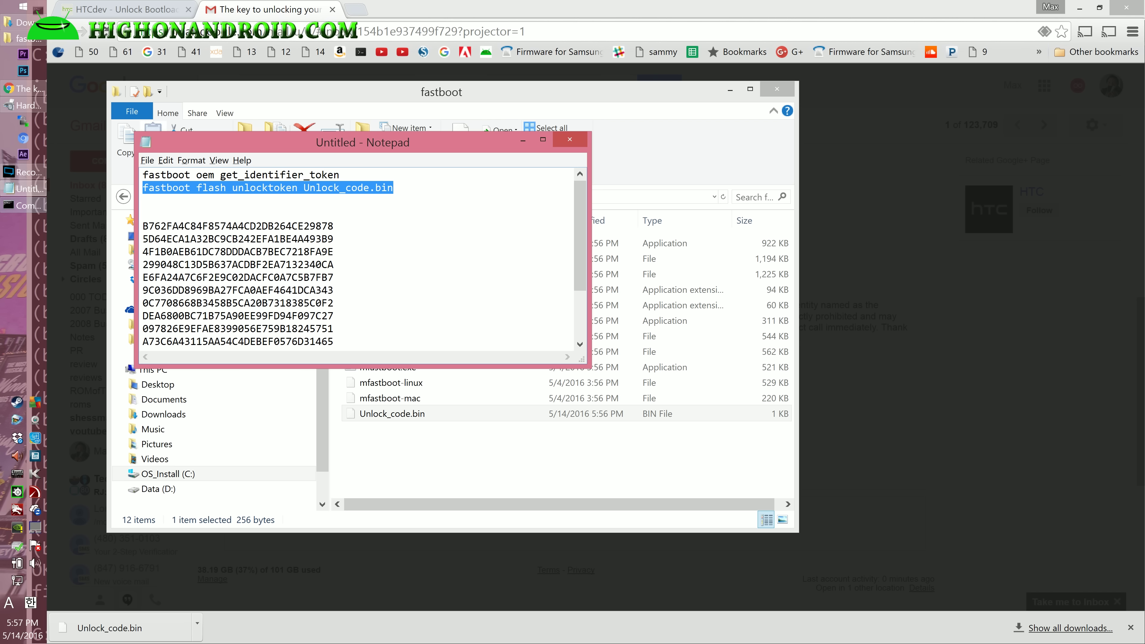
right_click(294, 192)
click(312, 233)
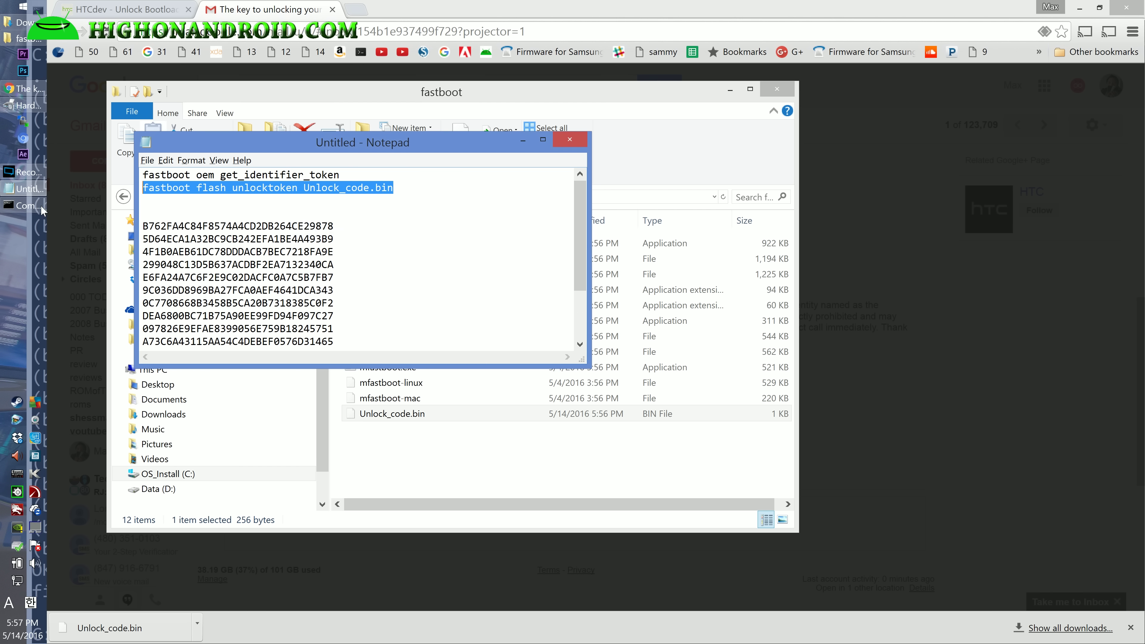
click(41, 209)
right_click(446, 366)
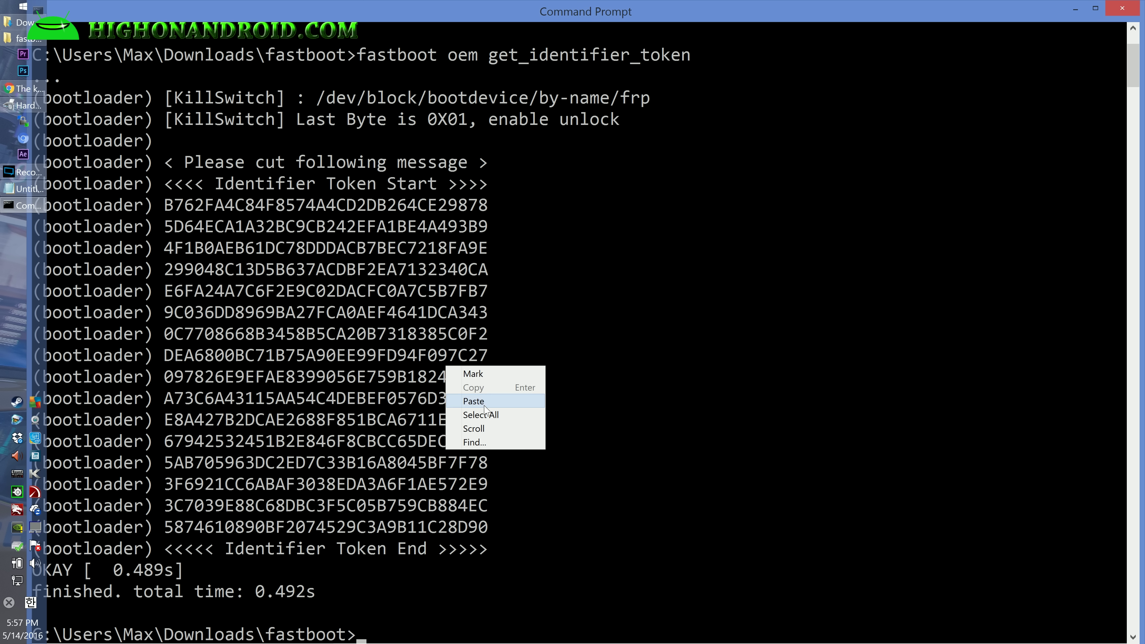
Paste and run 'fastboot flash unlocktoken Unlock_code.bin' to unlock the bootloader
click(473, 401)
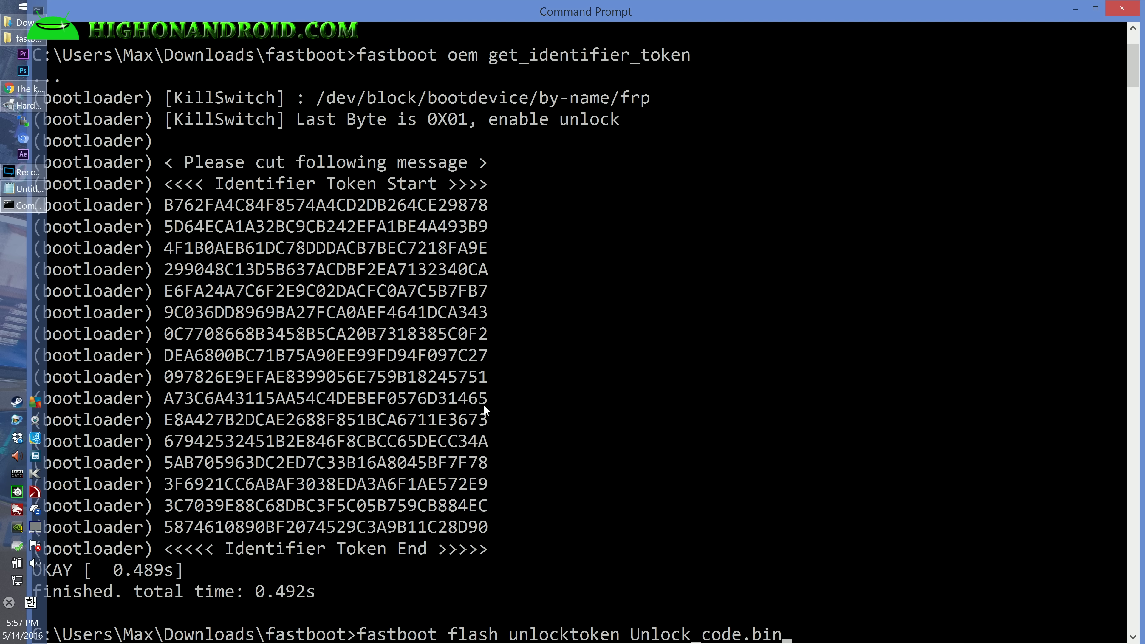
key(Return)
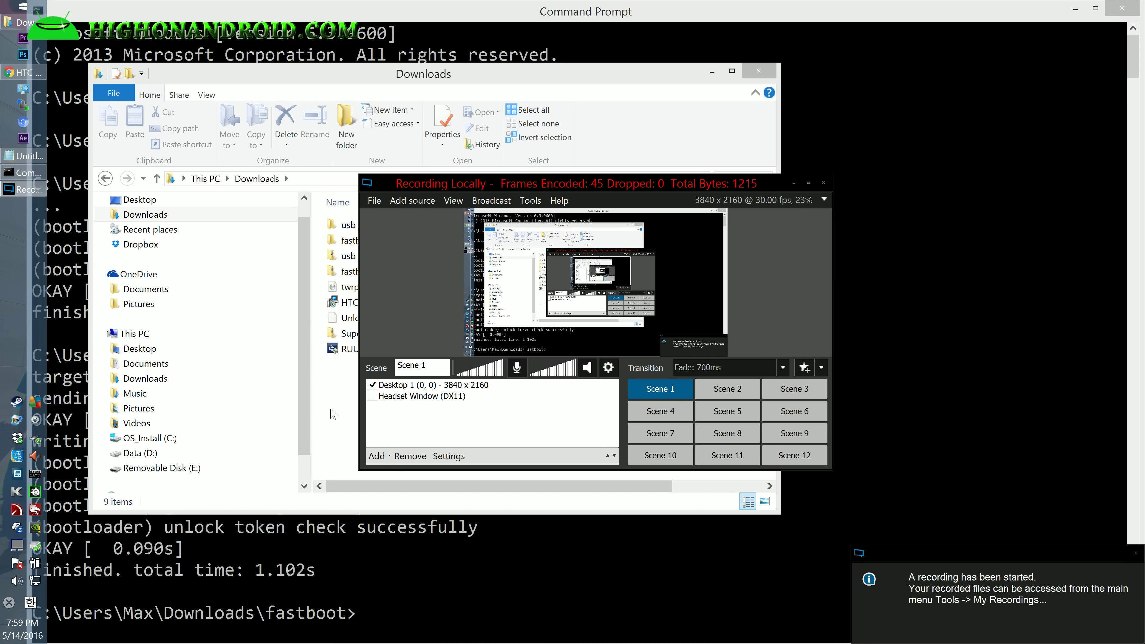
Copy twrp-3.0.2-2-pme.img from Downloads into the fastboot folder and return to Command Prompt
click(333, 415)
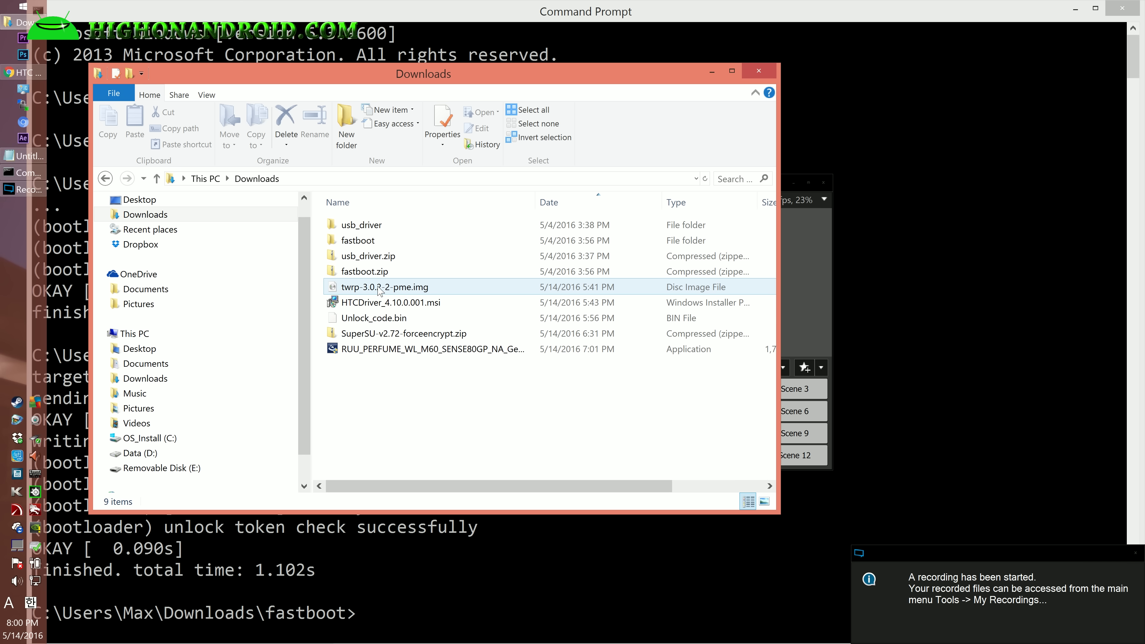
right_click(398, 291)
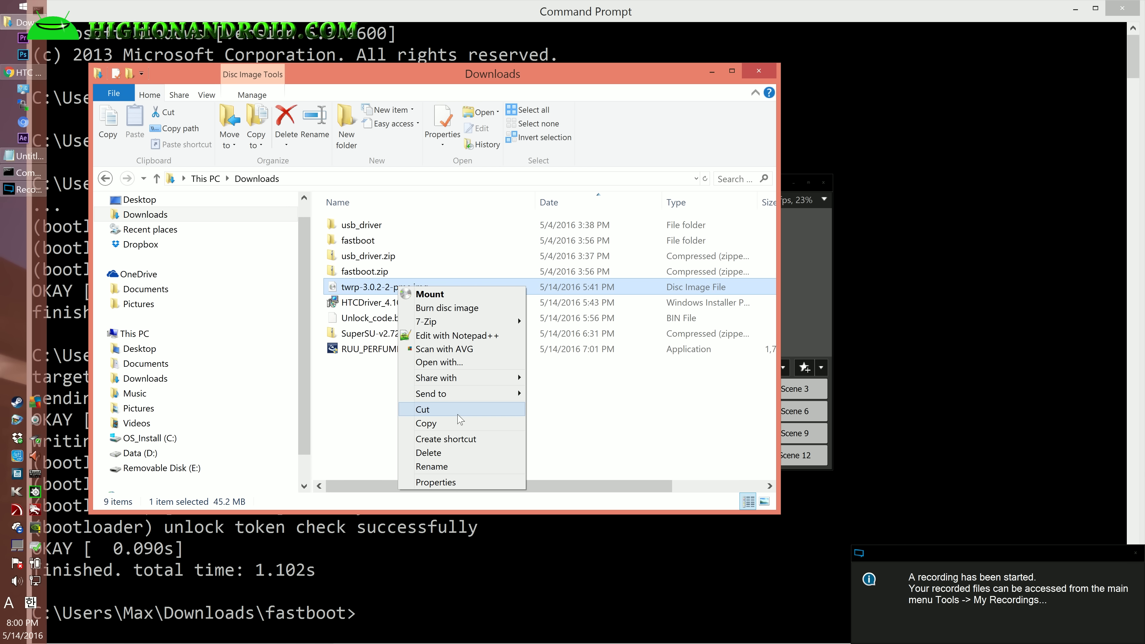
click(460, 423)
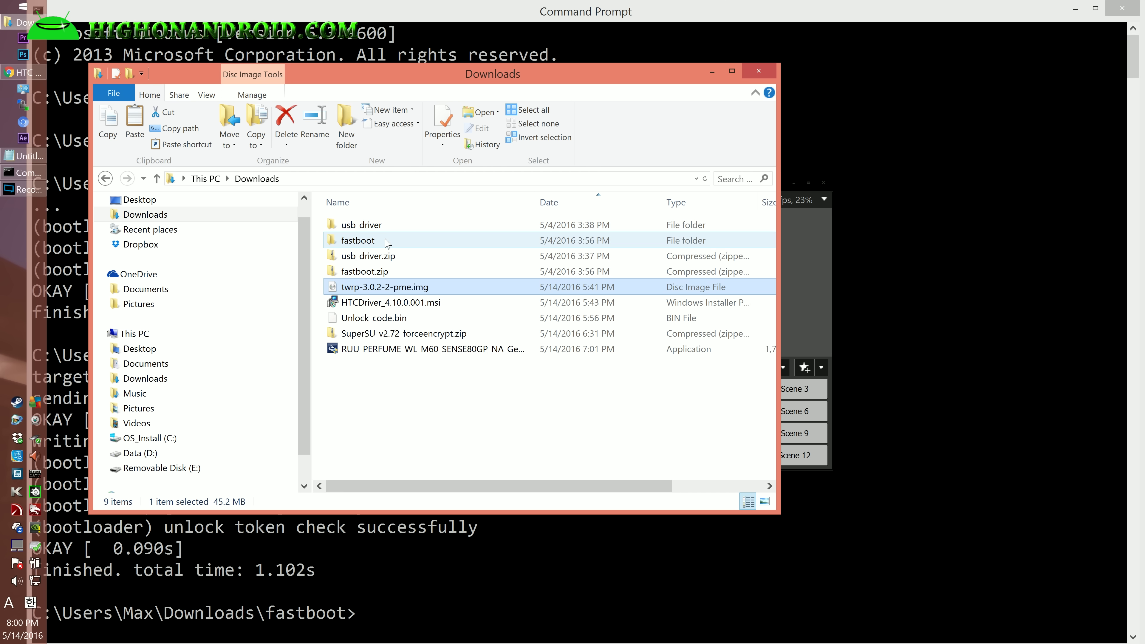
double_click(387, 242)
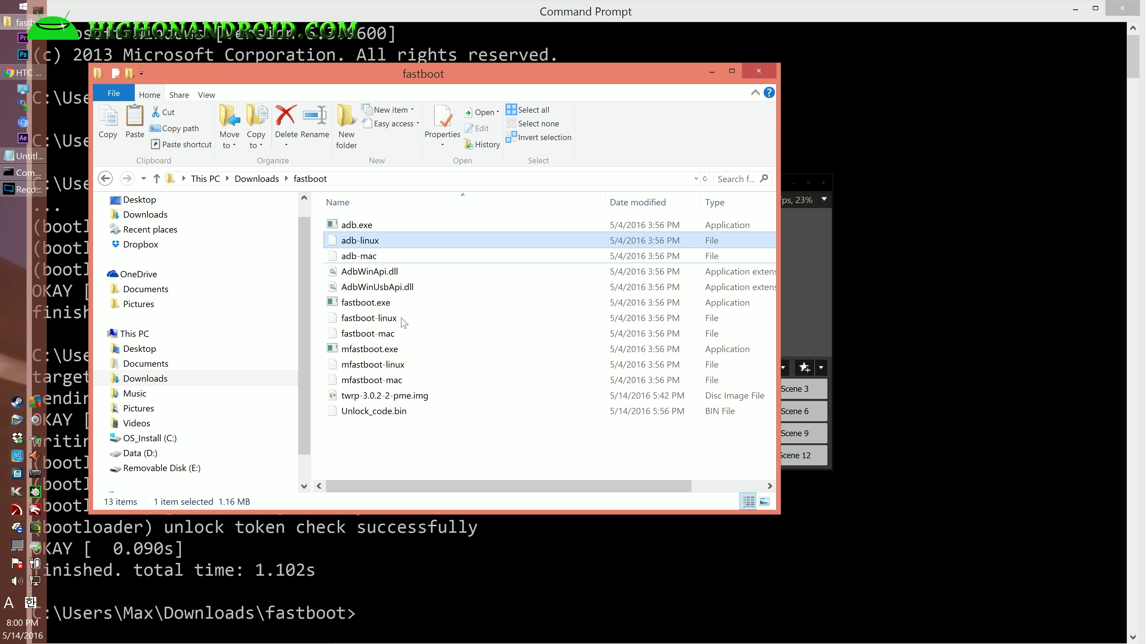
click(423, 435)
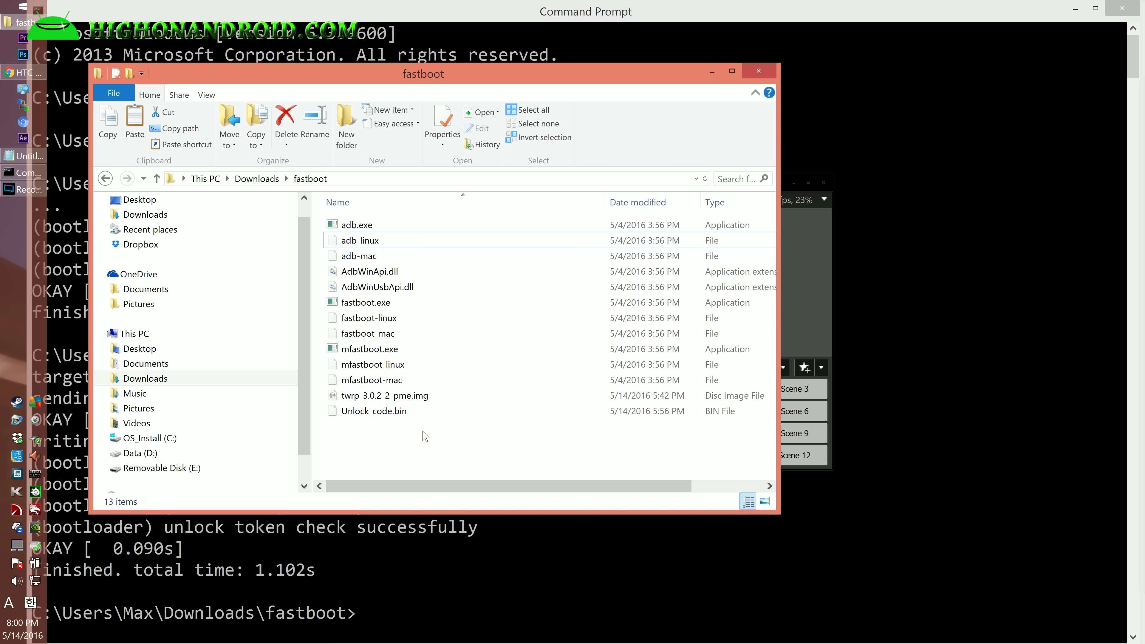
right_click(441, 419)
click(398, 410)
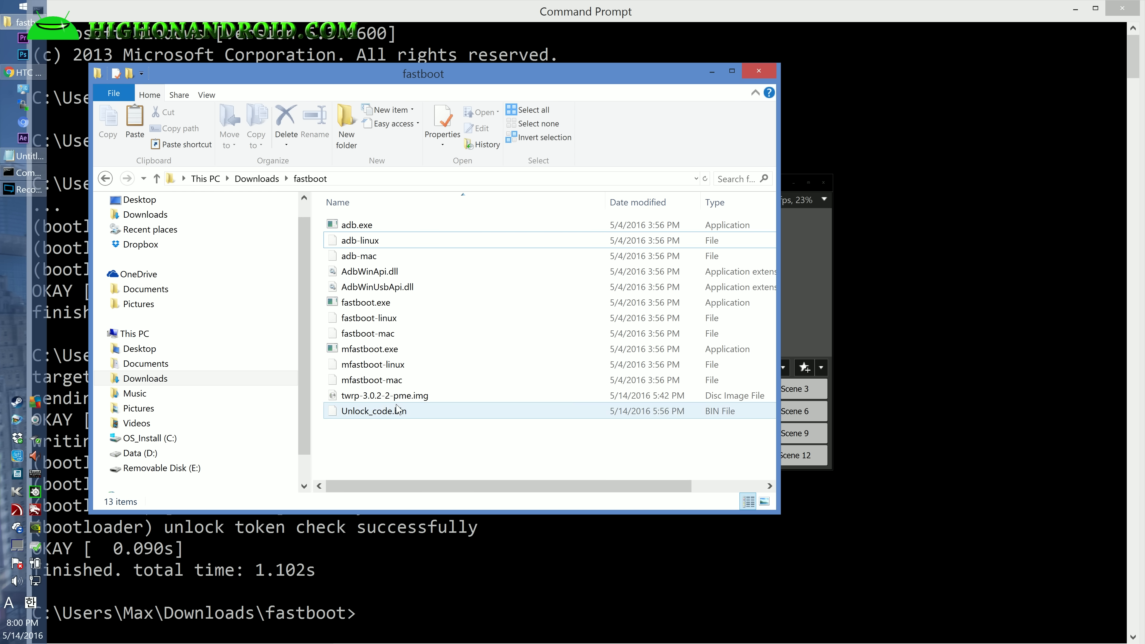
click(402, 396)
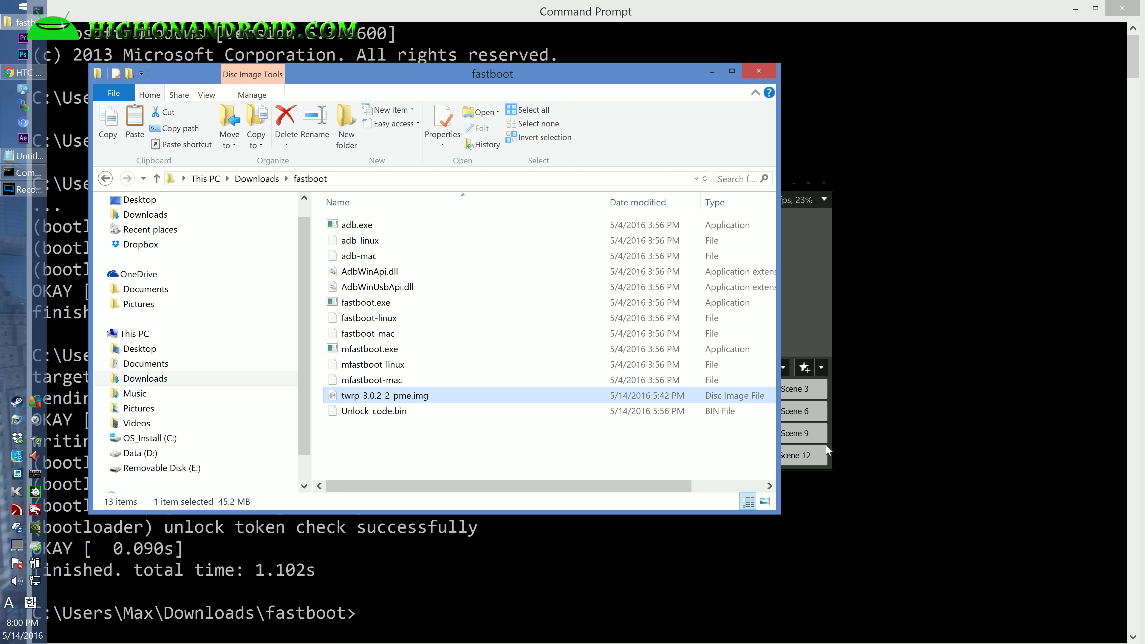
click(886, 512)
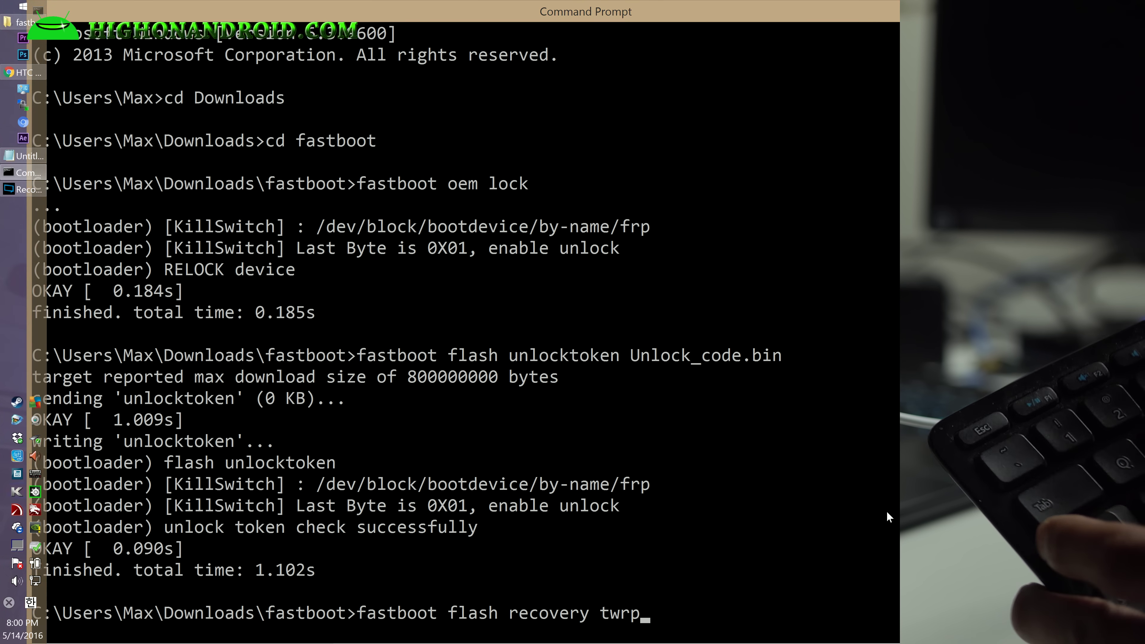
Complete and run 'fastboot flash recovery twrp-3.0.2-2-pme.img'
key(Tab)
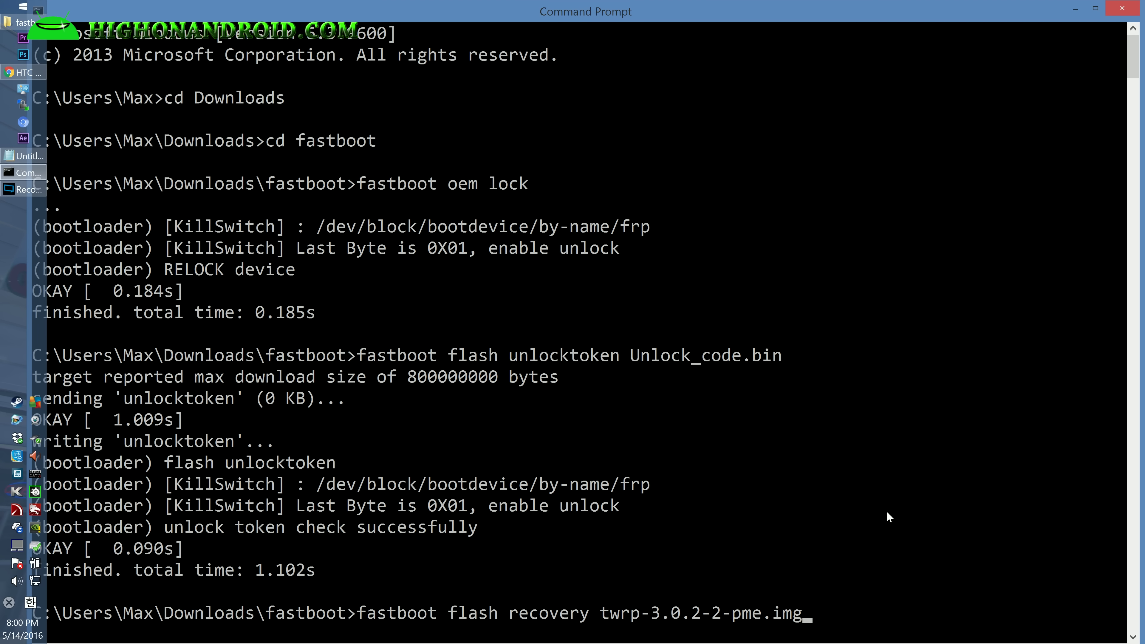
key(Return)
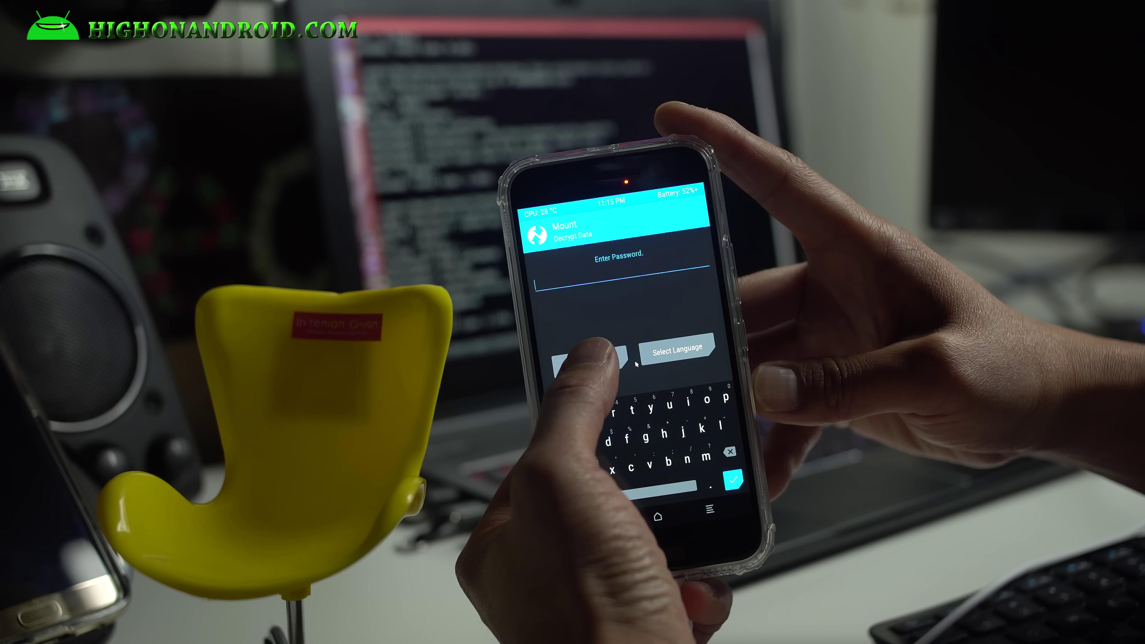
Skip decryption, keep the system read-only, and format data by confirming with 'yes'
click(624, 359)
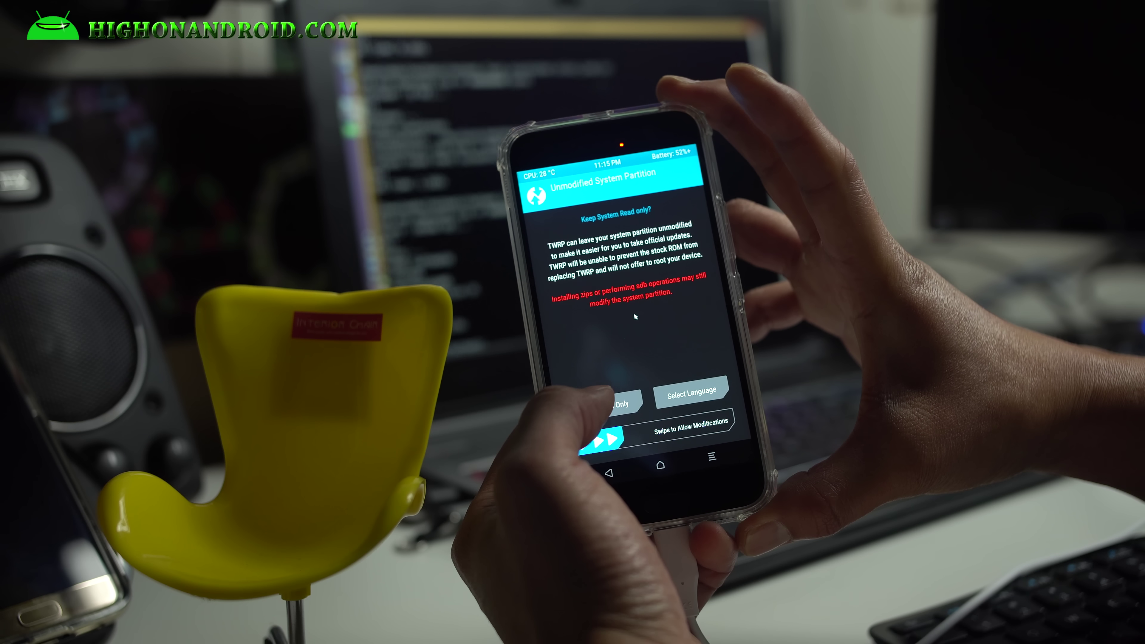
click(618, 401)
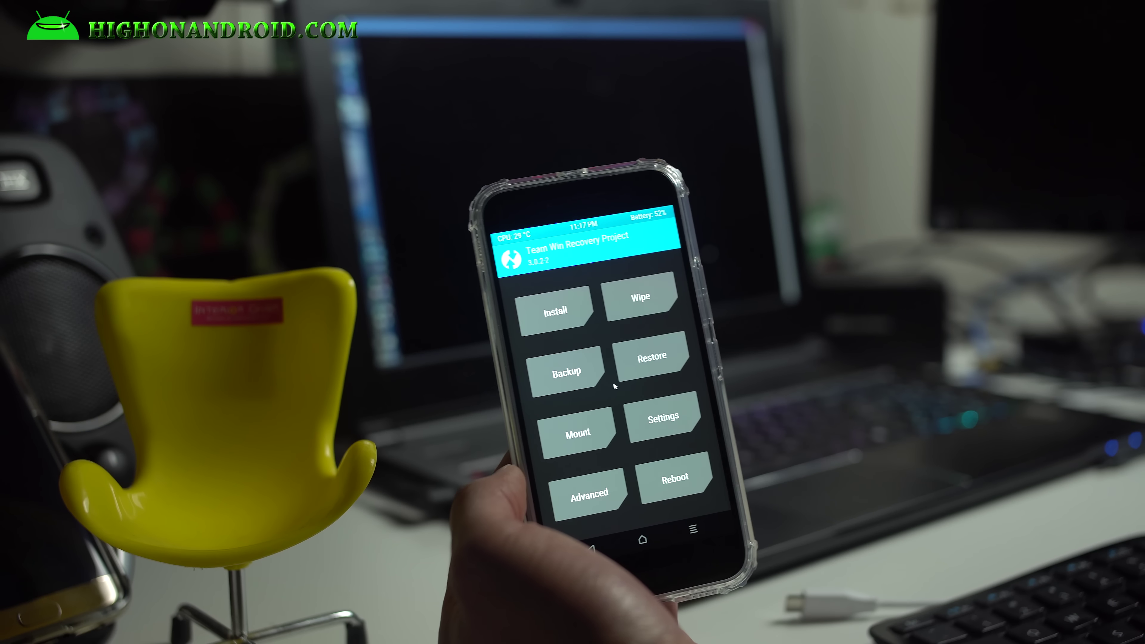
click(643, 297)
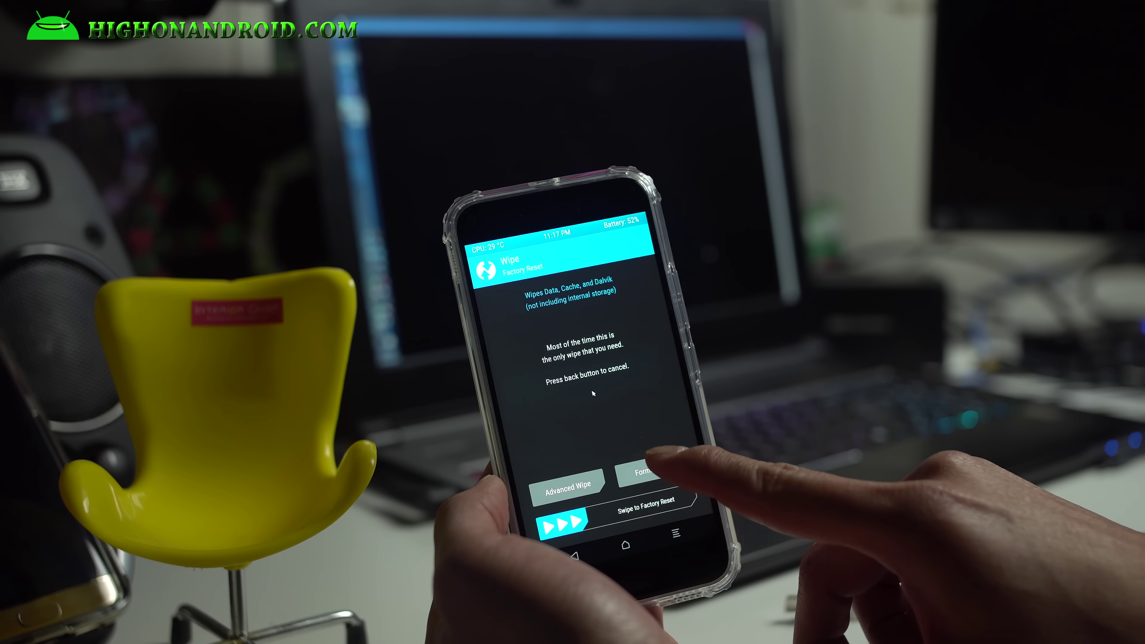
click(640, 471)
text(y)
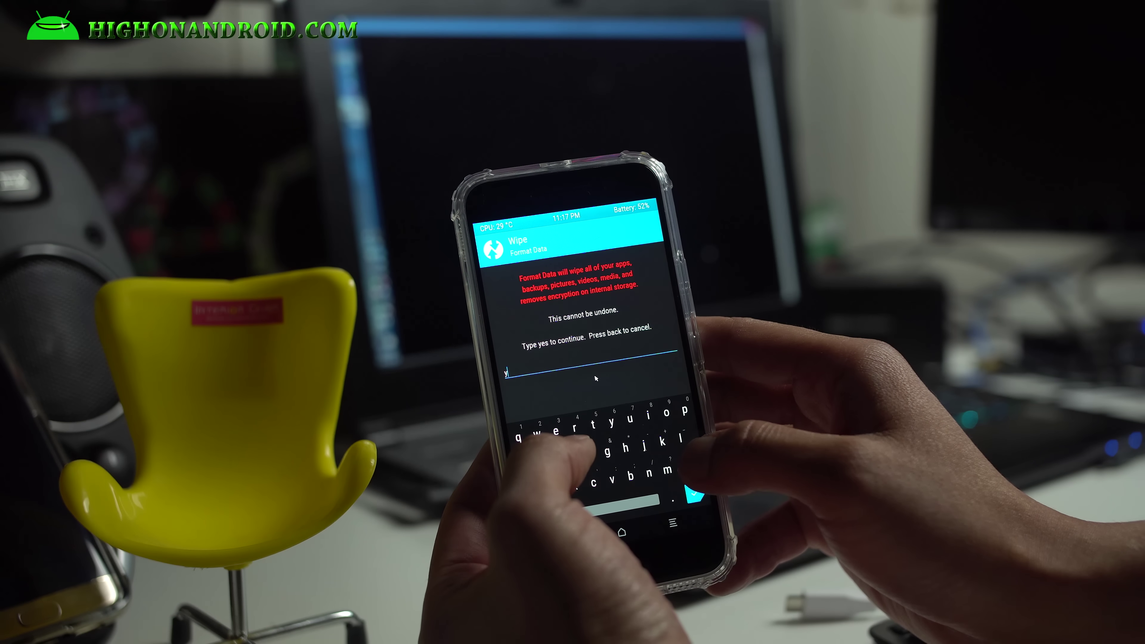
text(es)
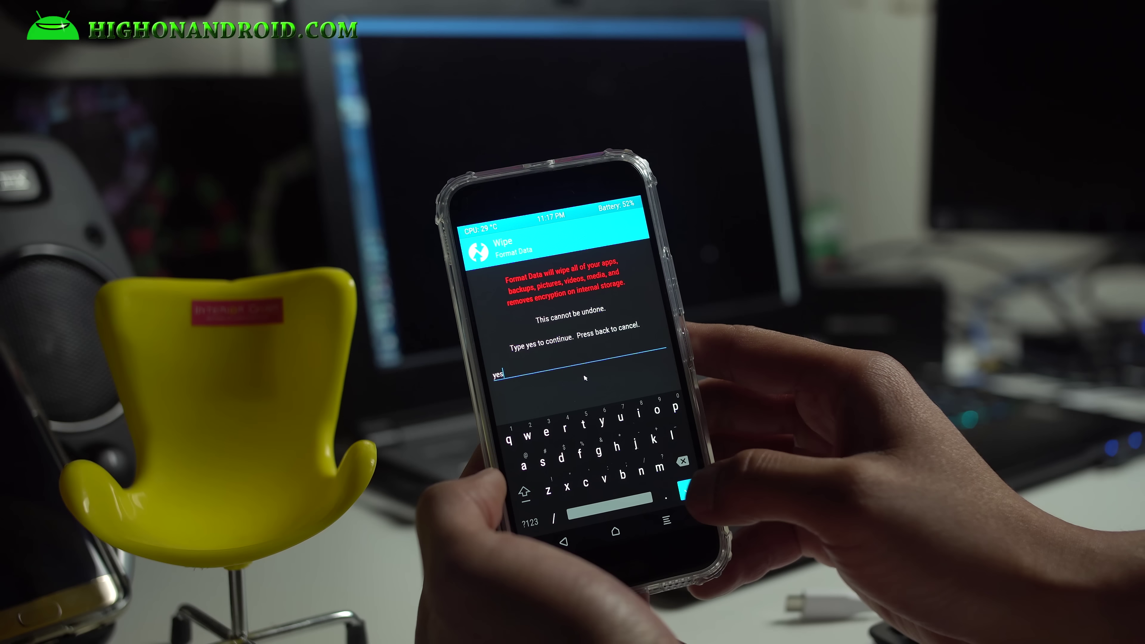
key(Return)
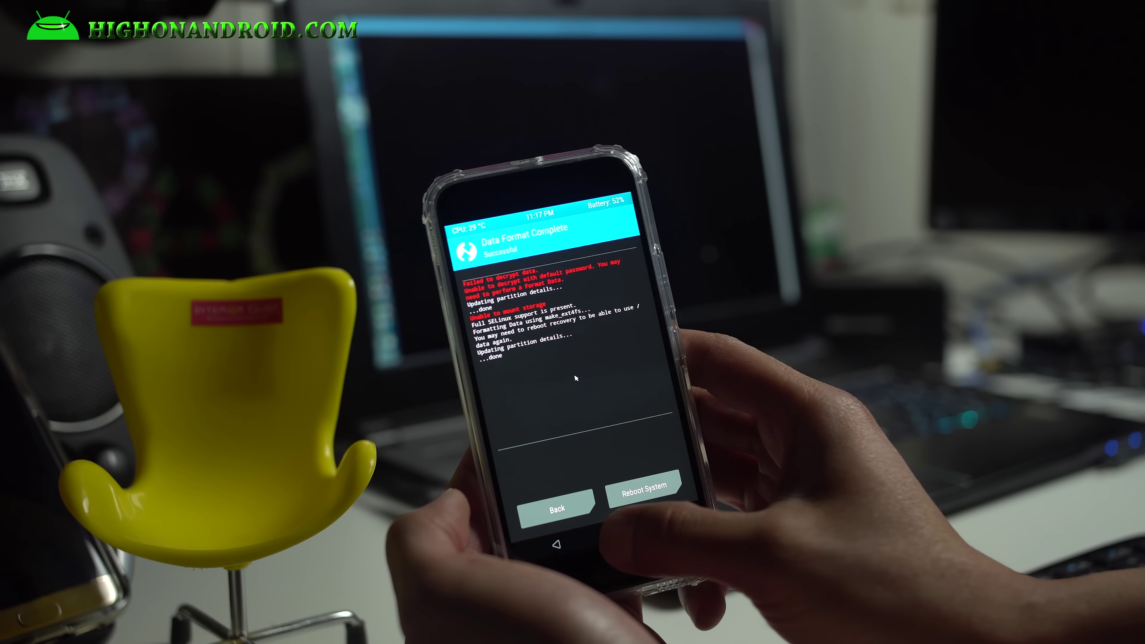
Reboot the phone from TWRP into the bootloader
click(558, 508)
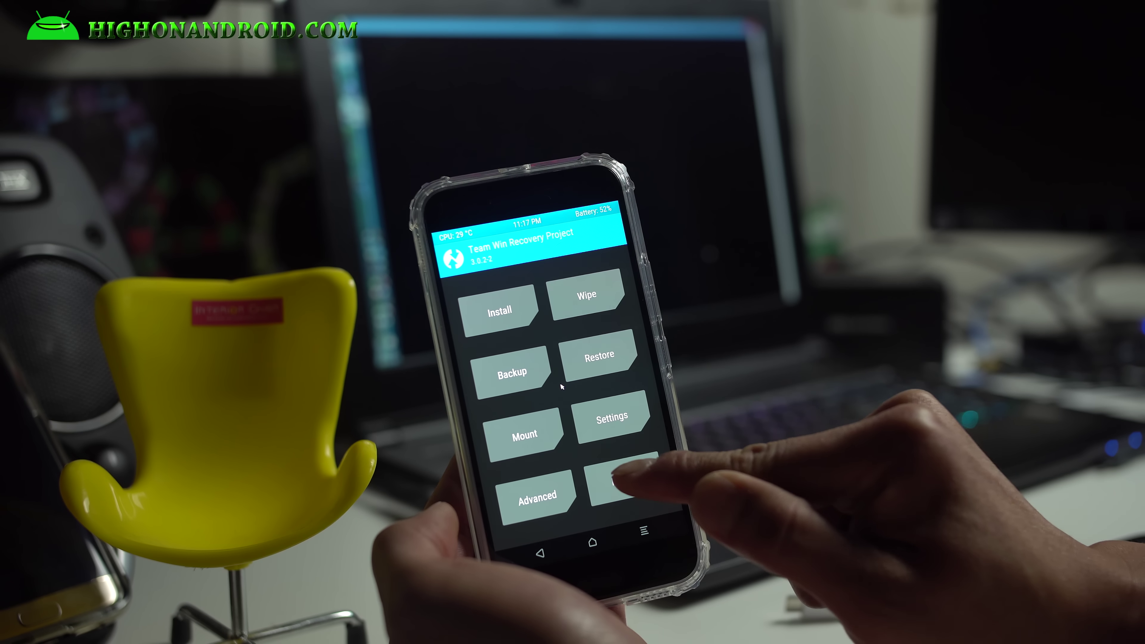
click(618, 479)
click(600, 358)
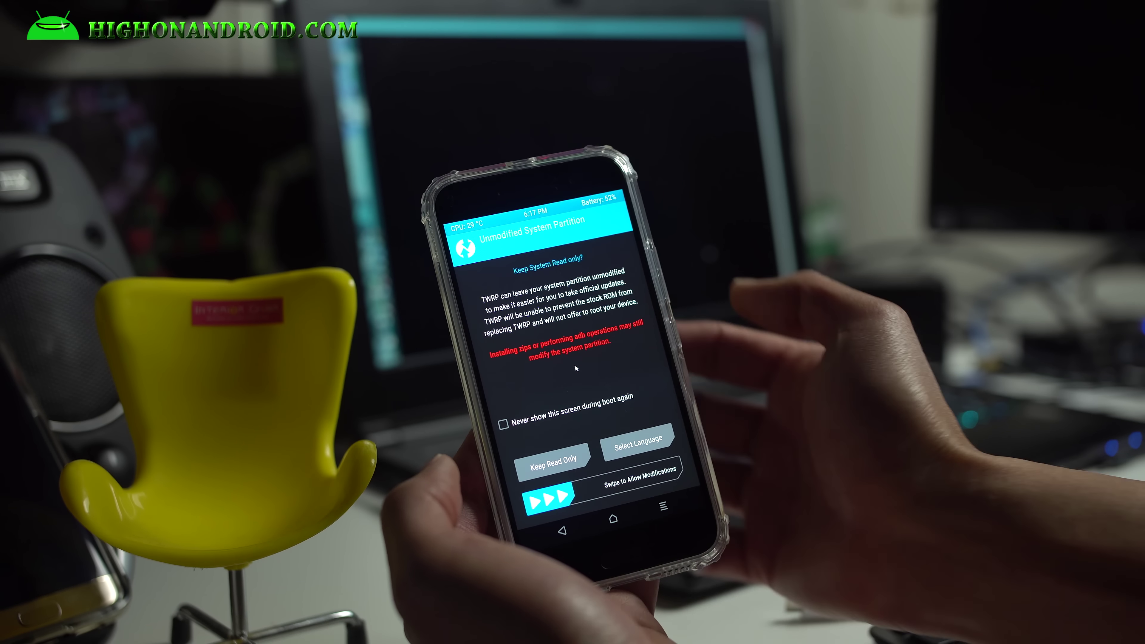
Swipe to let TWRP modify the system partition
drag(559, 504, 674, 483)
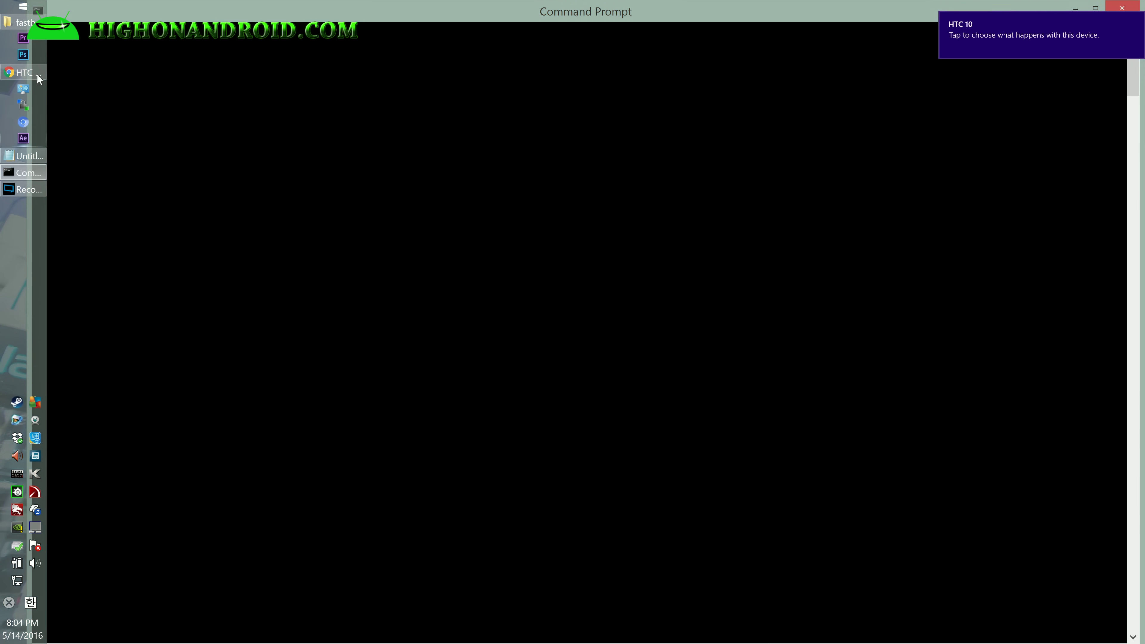
Copy SuperSU-v2.72-forceencrypt.zip from Downloads into the HTC 10's Internal Storage
click(23, 22)
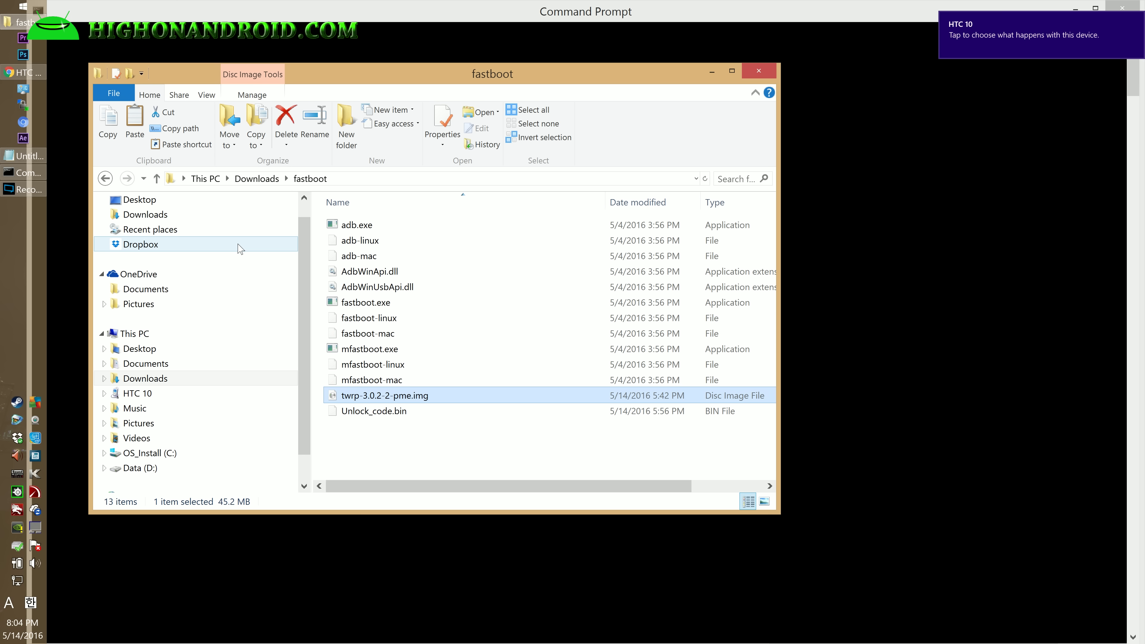
click(165, 379)
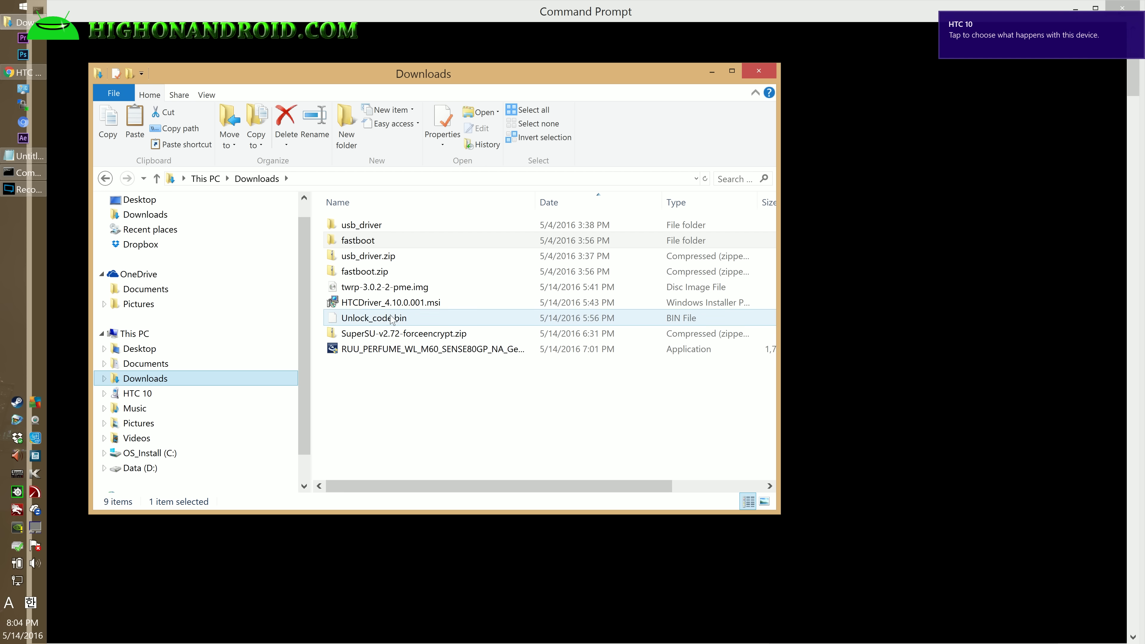
right_click(447, 339)
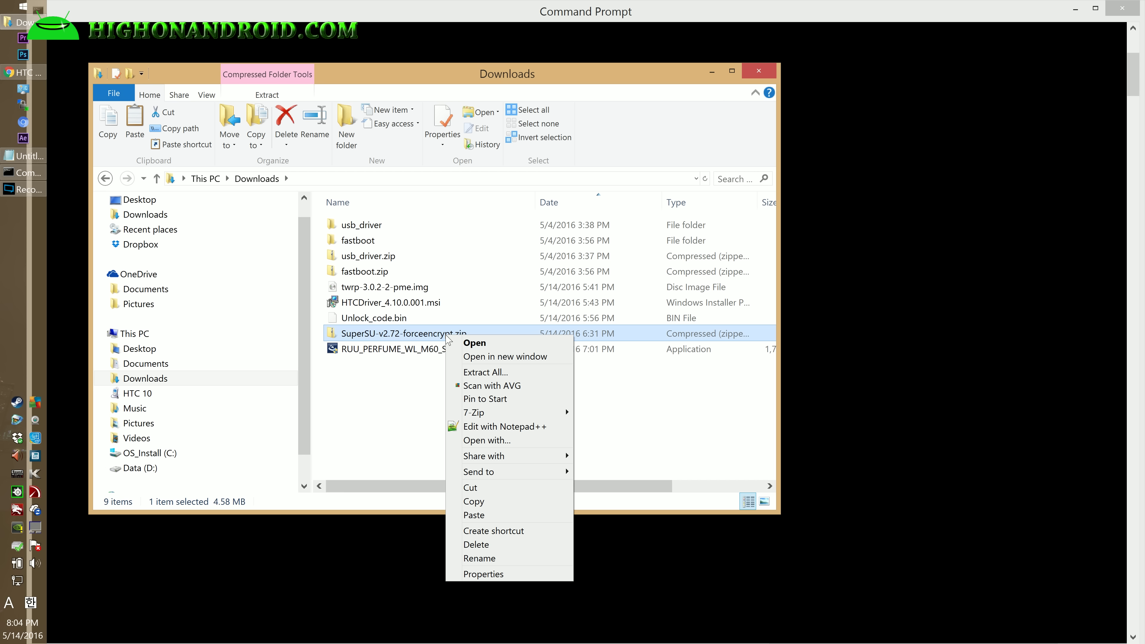
click(487, 502)
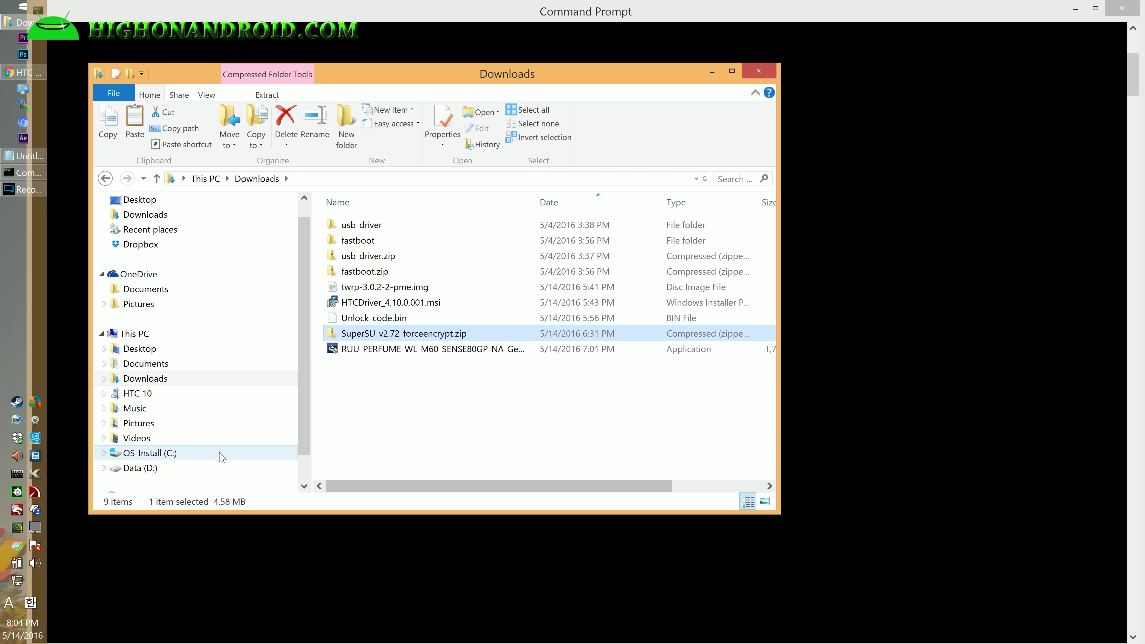
click(181, 399)
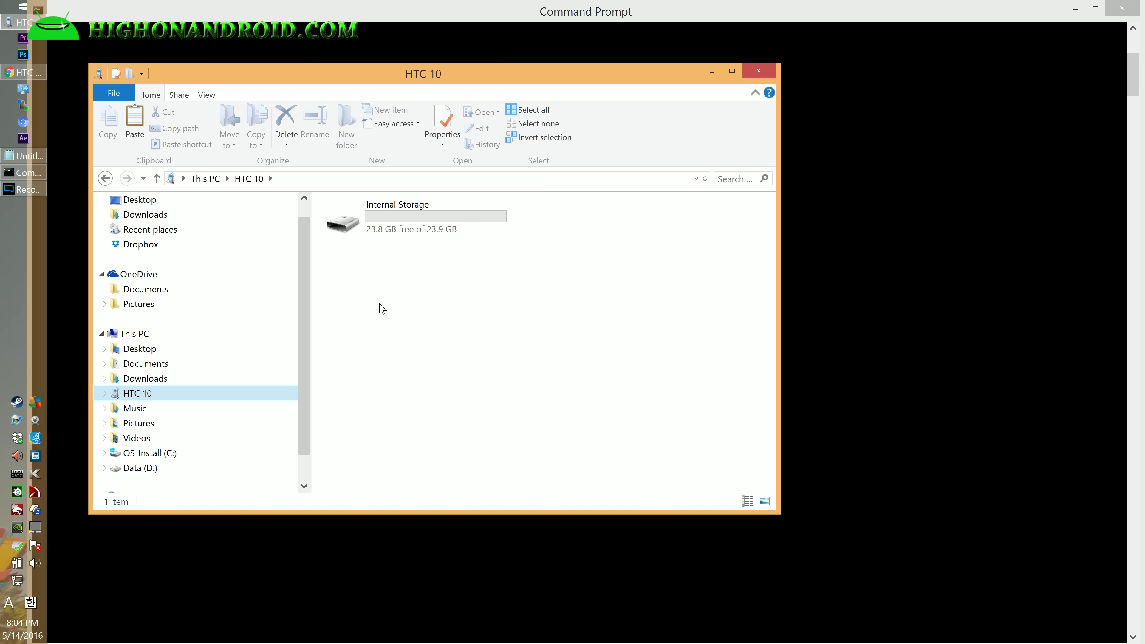
double_click(405, 229)
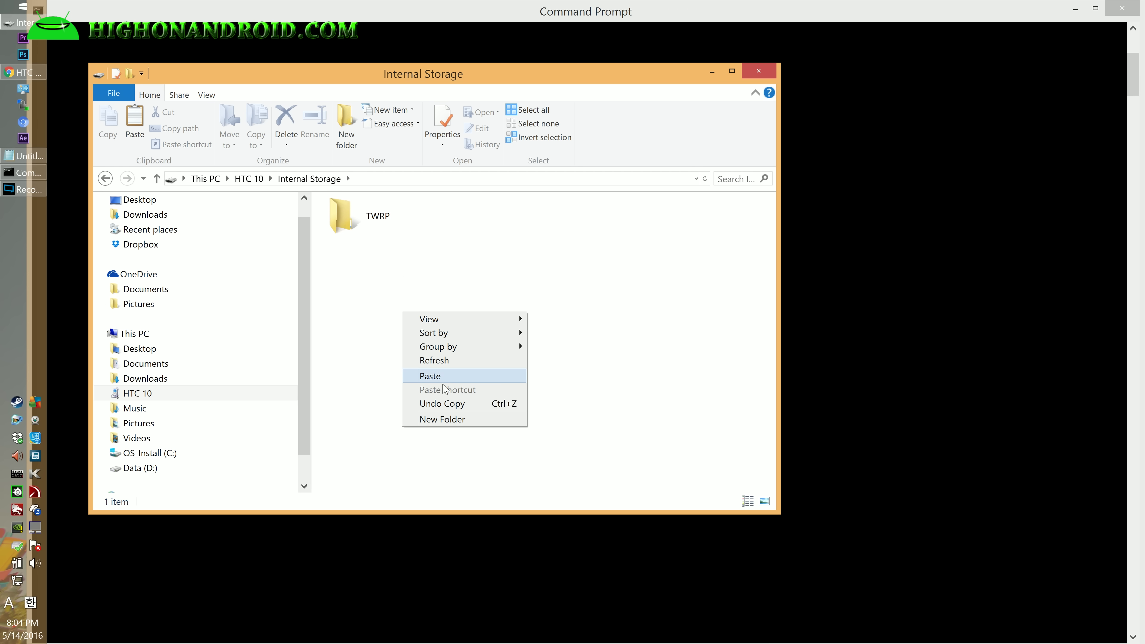
click(443, 380)
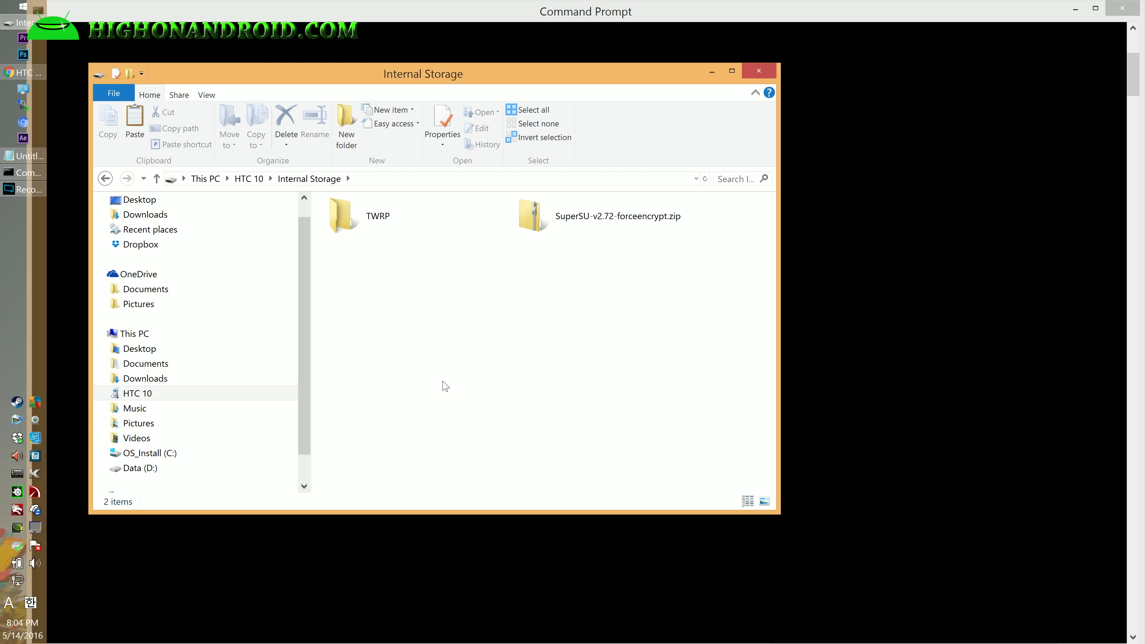